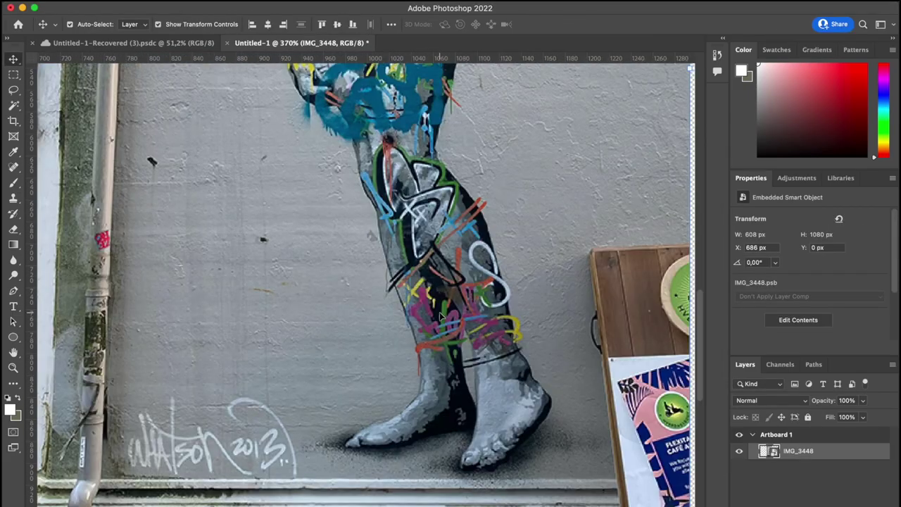
Step: Trace a Pen tool path along the soles of both feet of the graffiti figure to the right heel
click(13, 290)
scroll(397, 505, up, 3)
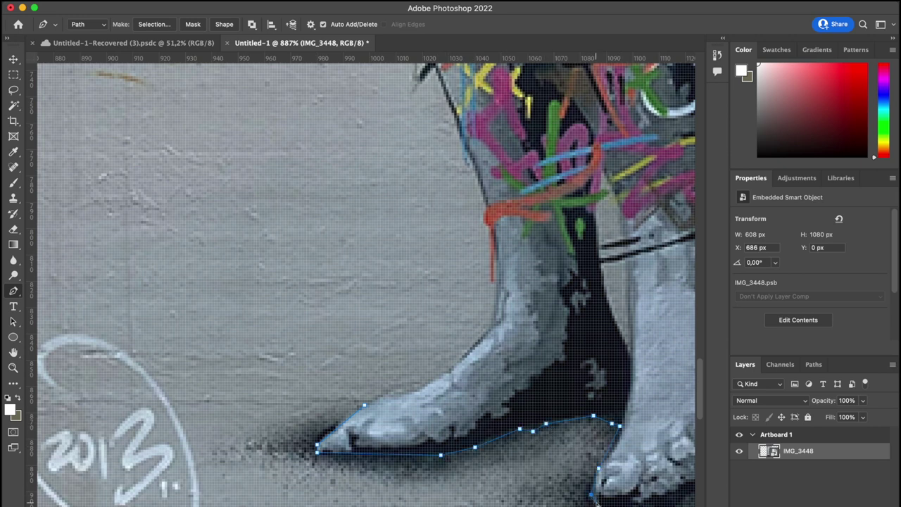
drag(596, 501, 560, 481)
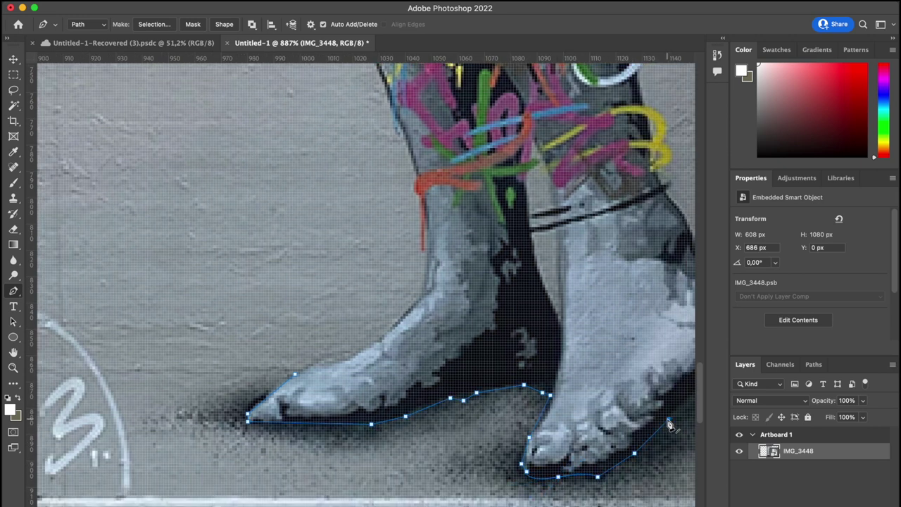
scroll(669, 421, right, 3)
scroll(669, 421, up, 2)
click(590, 408)
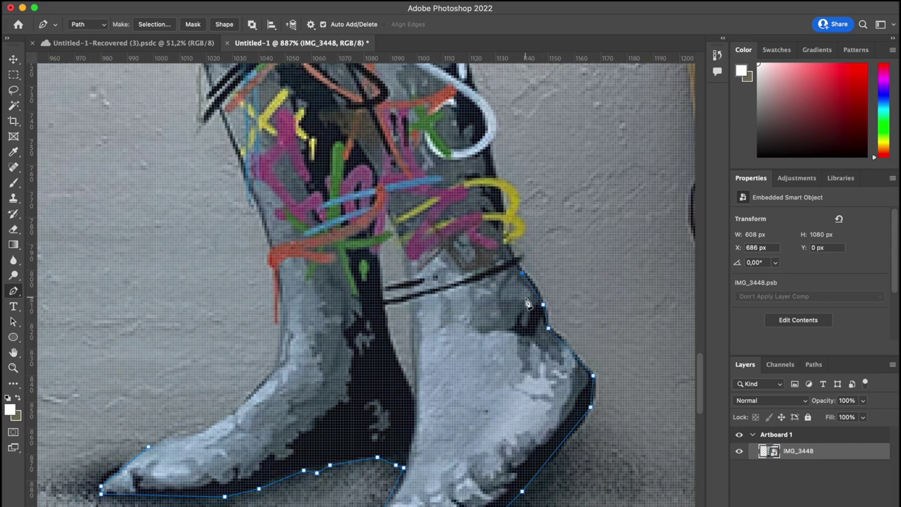
Step: Continue the path up the right edge of the lower leg, around the yellow, white and orange strokes, to the knee
click(509, 247)
scroll(514, 282, up, 2)
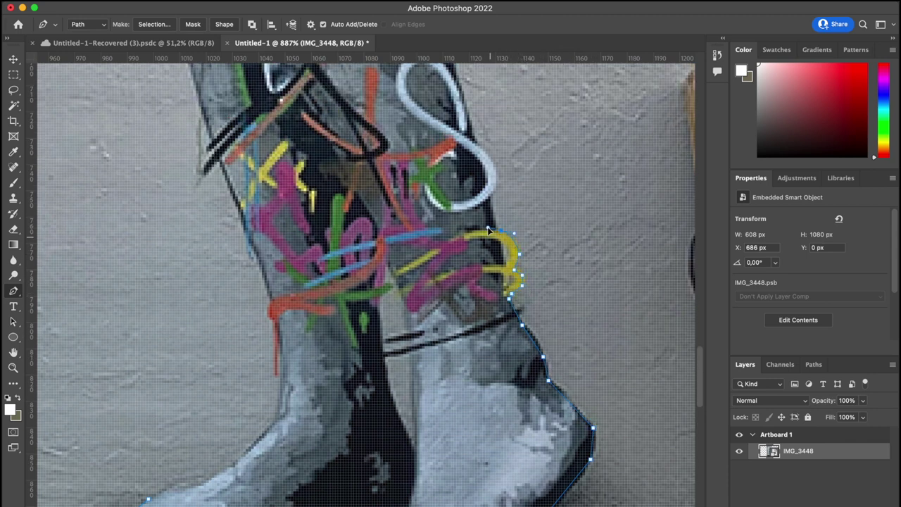
click(477, 146)
scroll(457, 183, up, 5)
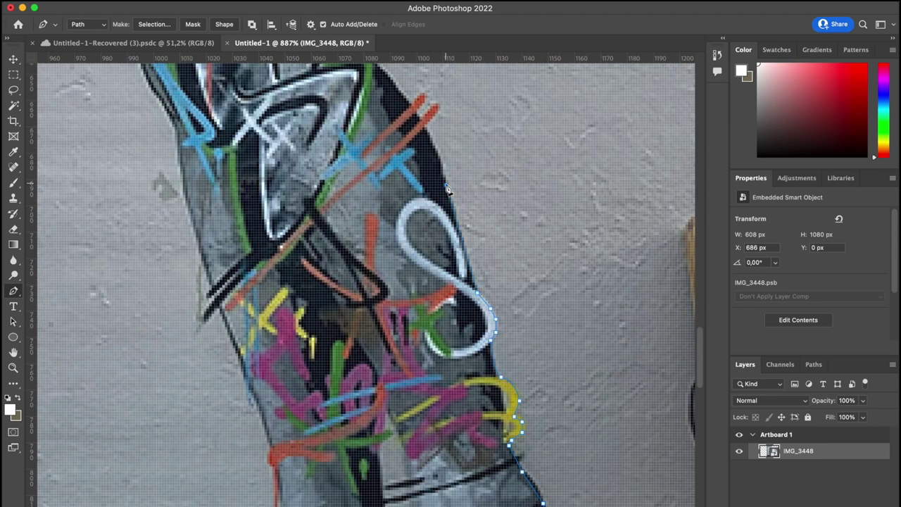
click(409, 105)
scroll(409, 109, up, 6)
click(376, 169)
click(368, 145)
Step: Trace the right edge of the thigh up to the hip, following the paint strokes that stick out
scroll(370, 148, up, 6)
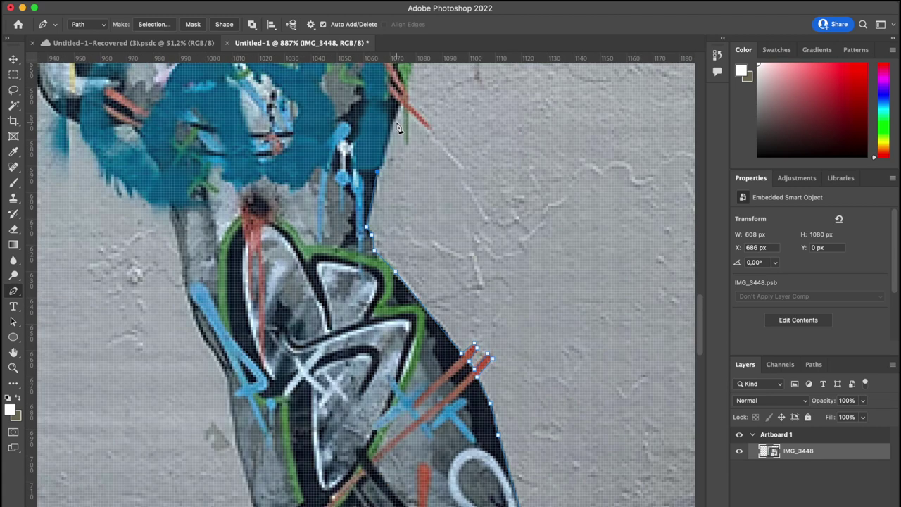
click(365, 274)
click(375, 253)
click(381, 293)
click(394, 177)
click(403, 116)
scroll(402, 120, up, 5)
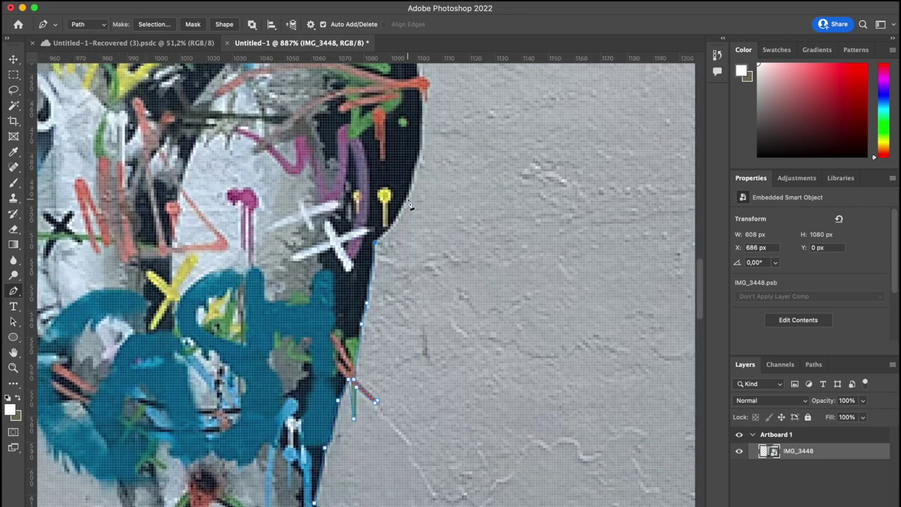
Step: Extend the path along the right side of the hip up to the yellow wing outline at the waist
scroll(434, 92, up, 2)
click(423, 156)
click(428, 147)
click(420, 139)
scroll(420, 141, up, 9)
click(403, 292)
click(398, 268)
click(416, 212)
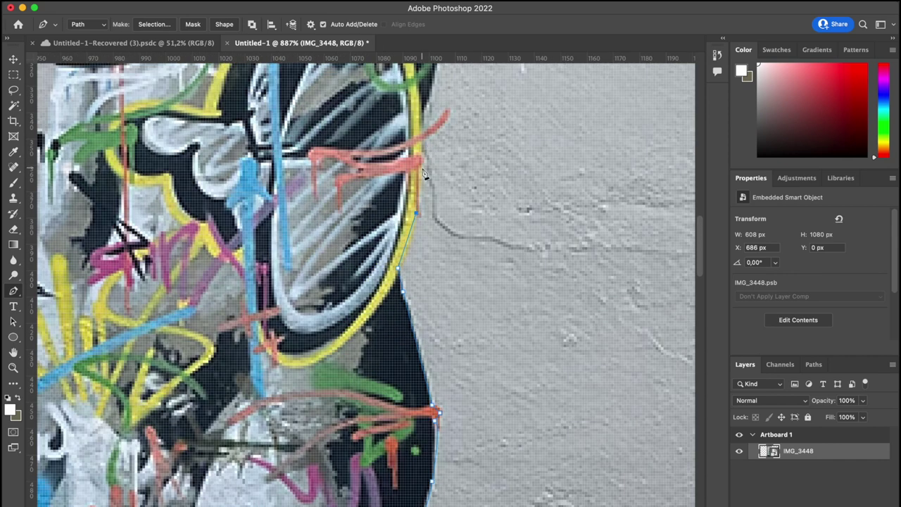
Step: Trace the right side of the torso past the red stroke and around the dark elbow
scroll(424, 129, up, 3)
click(435, 80)
scroll(487, 69, up, 3)
click(492, 125)
click(509, 108)
scroll(509, 109, up, 3)
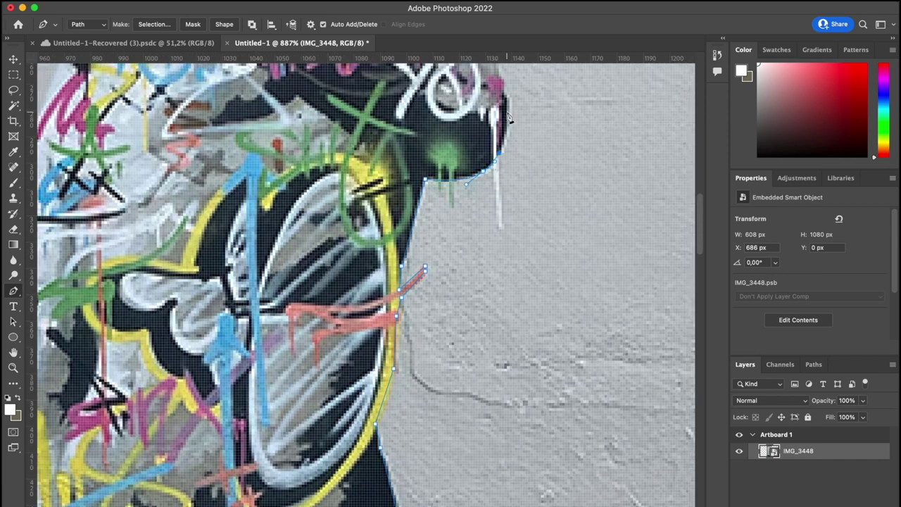
click(513, 102)
Step: Trace the outer upper arm and shoulder and carry the path up the neck to the head
scroll(493, 133, up, 8)
click(395, 139)
scroll(394, 139, up, 2)
scroll(394, 138, left, 1)
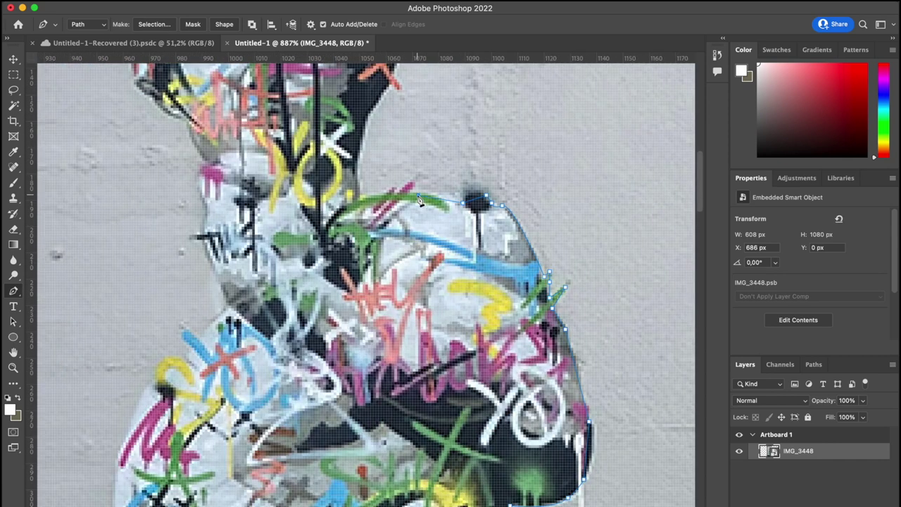
scroll(363, 178, up, 3)
click(386, 141)
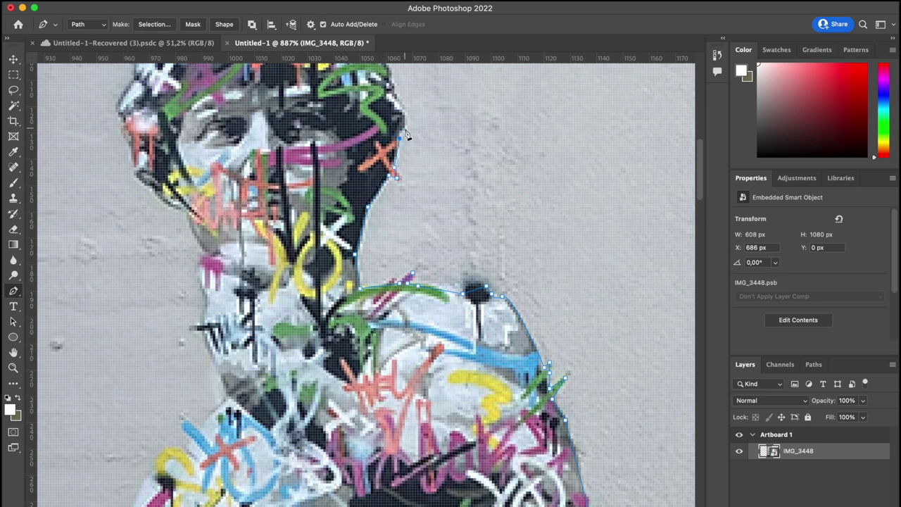
Step: Outline the right side of the head and the yellow strokes on top of the hair
click(405, 127)
click(405, 112)
scroll(405, 112, up, 3)
click(395, 180)
click(391, 156)
click(379, 135)
click(380, 139)
click(367, 136)
click(292, 105)
click(295, 92)
click(290, 89)
Step: Outline the left side of the hair and head down past the red drips beside the ear
scroll(290, 89, left, 2)
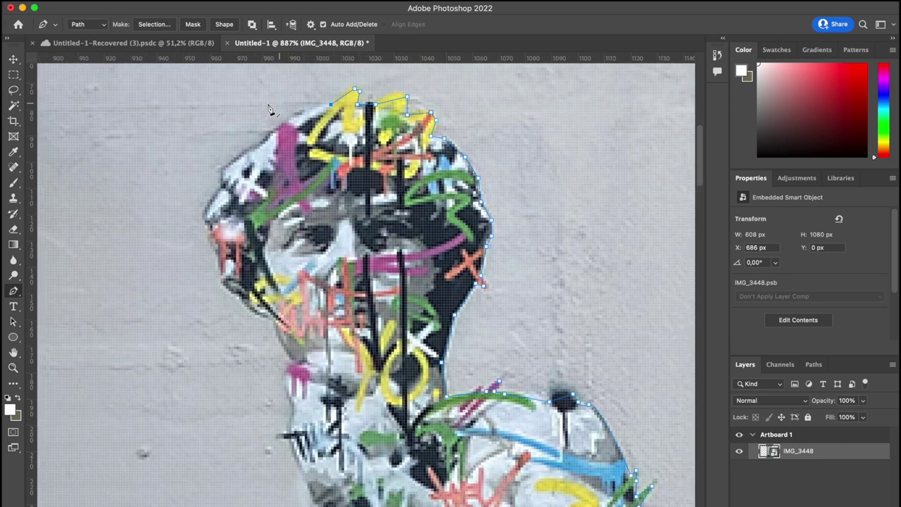
scroll(291, 89, up, 4)
click(369, 113)
drag(284, 148, 279, 168)
click(297, 166)
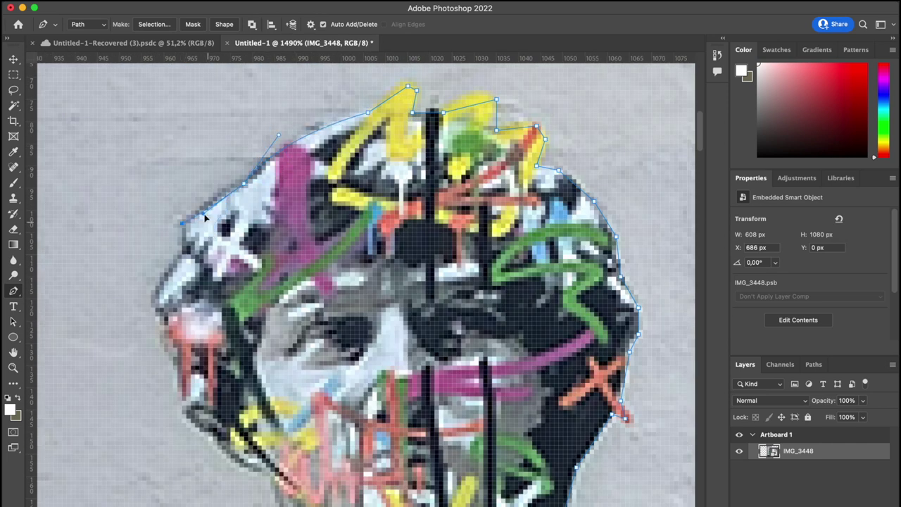
click(160, 339)
click(173, 356)
click(173, 378)
click(182, 391)
click(182, 405)
Step: Trace the jawline and the left side of the neck down to the black tag
scroll(182, 405, down, 1)
click(274, 462)
scroll(275, 462, down, 5)
click(285, 362)
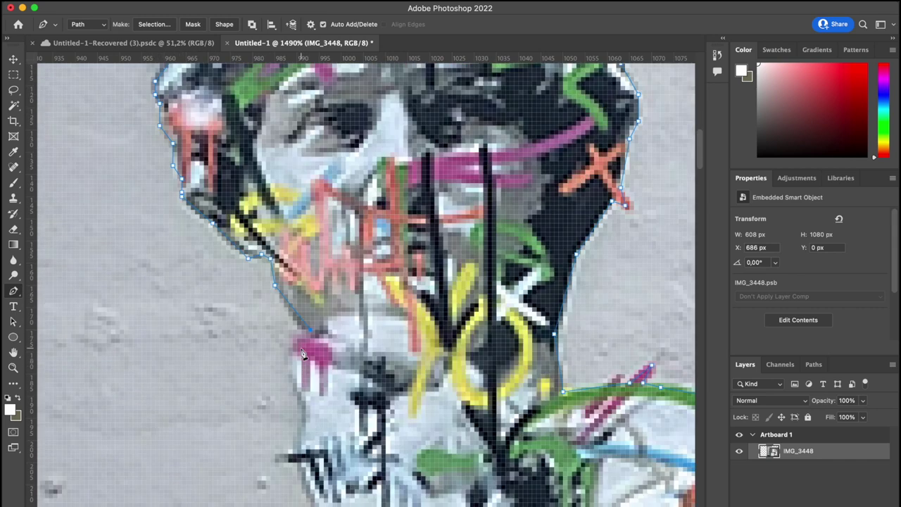
click(300, 399)
scroll(302, 400, down, 3)
click(275, 359)
Step: Follow the left shoulder around the blue and yellow strokes and down the upper arm
scroll(333, 453, down, 3)
scroll(311, 385, down, 5)
scroll(340, 352, up, 5)
click(294, 384)
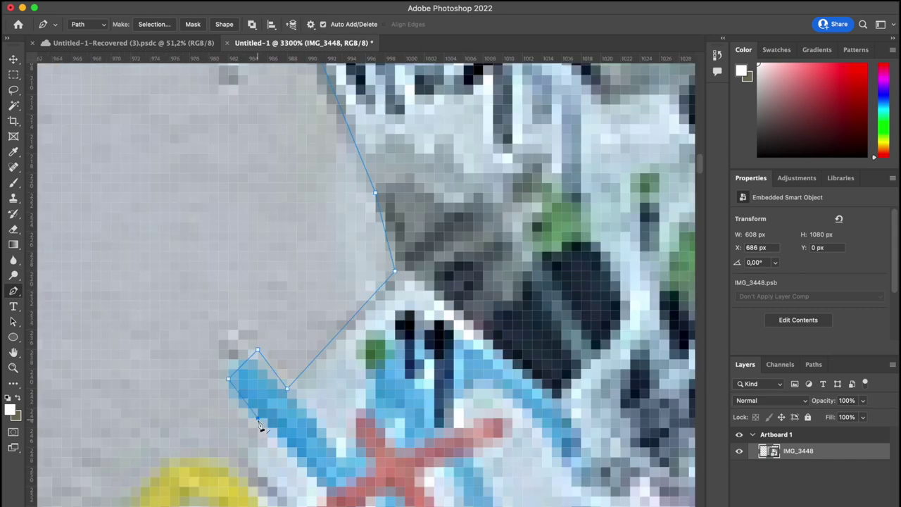
scroll(261, 425, down, 4)
click(228, 403)
click(228, 461)
scroll(228, 463, down, 5)
click(308, 314)
click(298, 430)
click(275, 453)
Step: Continue the path down the left arm, around the black drip, to the forearm
scroll(282, 464, down, 3)
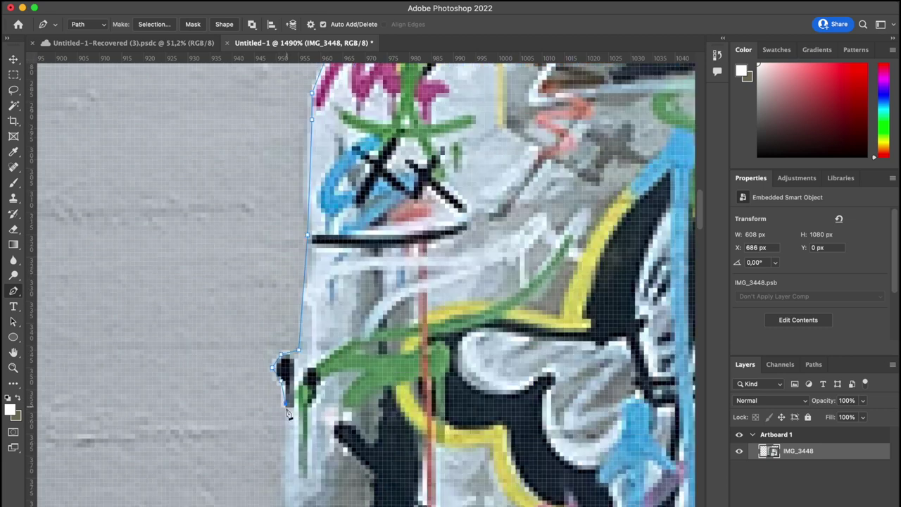
click(288, 413)
scroll(299, 474, down, 5)
click(334, 308)
click(322, 350)
drag(288, 458, 302, 462)
scroll(303, 462, down, 5)
click(289, 438)
Step: Finish the path around the left hand and down the leg, and mask the IMG_3448 layer with it
scroll(315, 426, down, 5)
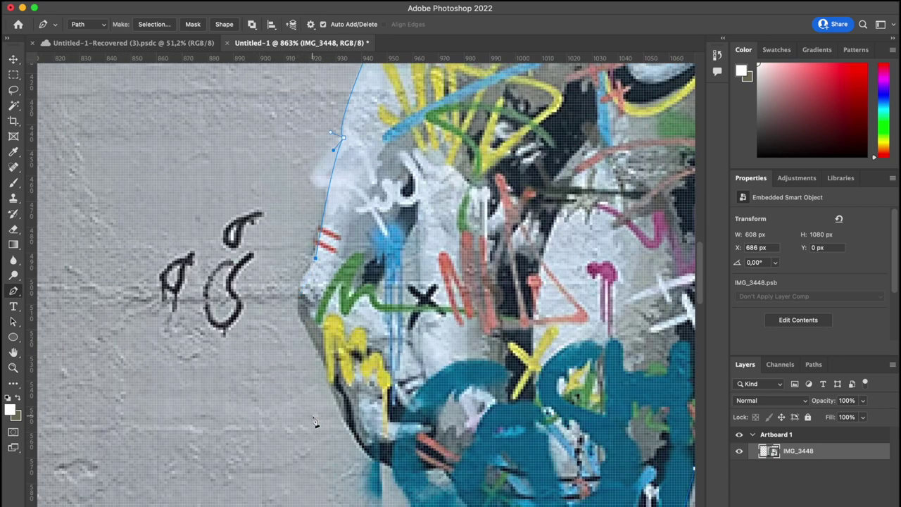
click(302, 293)
click(302, 322)
scroll(303, 326, down, 5)
scroll(304, 327, up, 3)
click(250, 244)
drag(284, 274, 298, 275)
scroll(318, 312, down, 3)
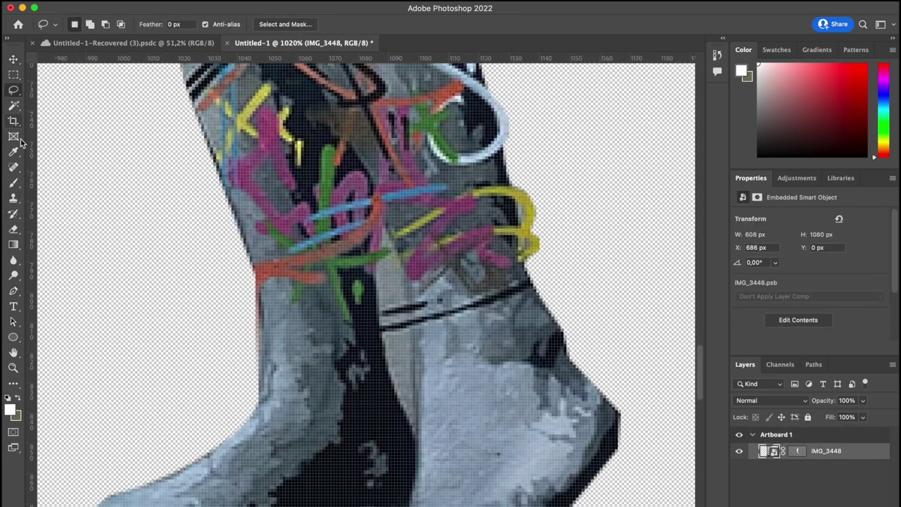
Step: Try to mask out the wall between the ankles with a second Pen path on the rasterized layer
key(p)
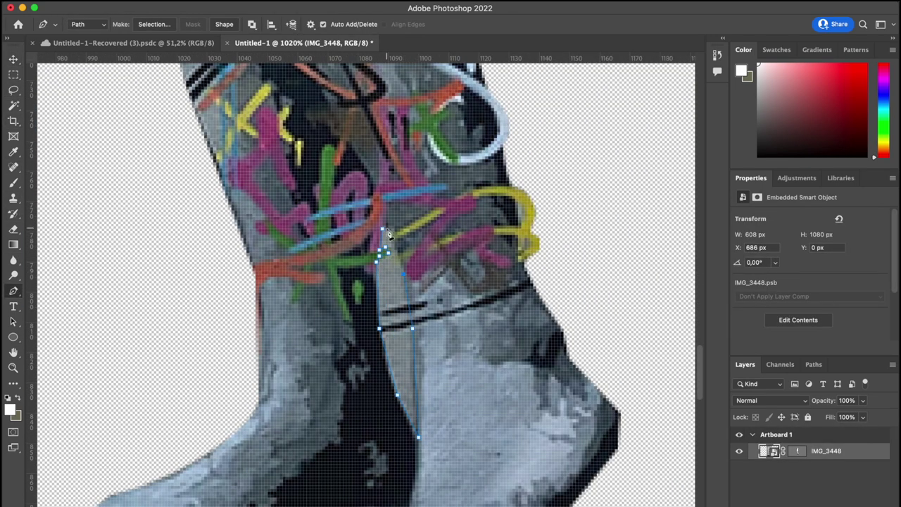
right_click(824, 451)
click(710, 457)
right_click(842, 452)
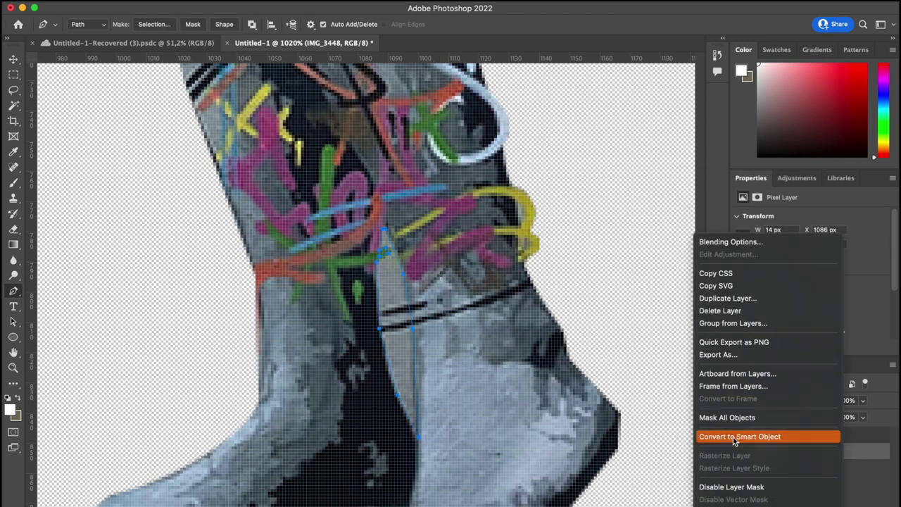
click(734, 436)
right_click(825, 451)
click(729, 450)
click(194, 24)
Step: Undo the mask and layer conversions made for the gap between the ankles
key(super+z)
key(super+z)
key(super+z)
key(super+z)
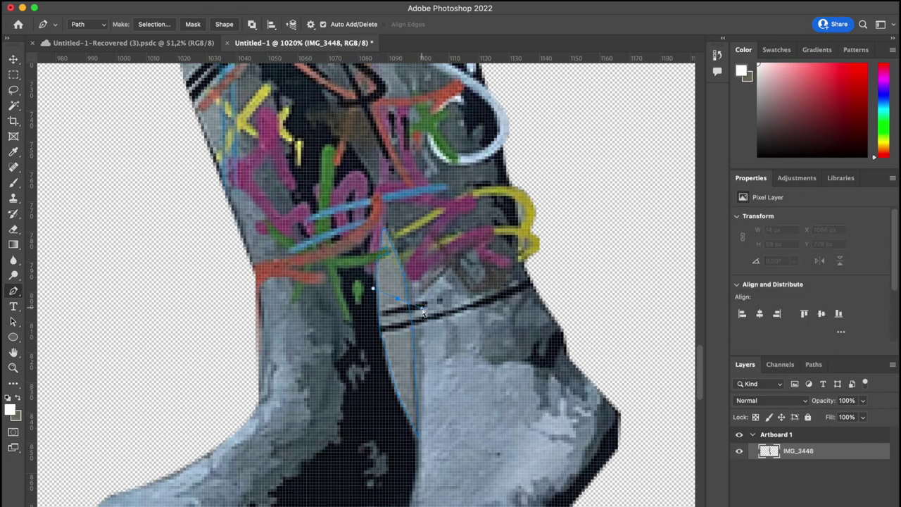
Step: Rasterize the IMG_3448 layer and delete the wall between the ankles using Lasso selections
click(12, 89)
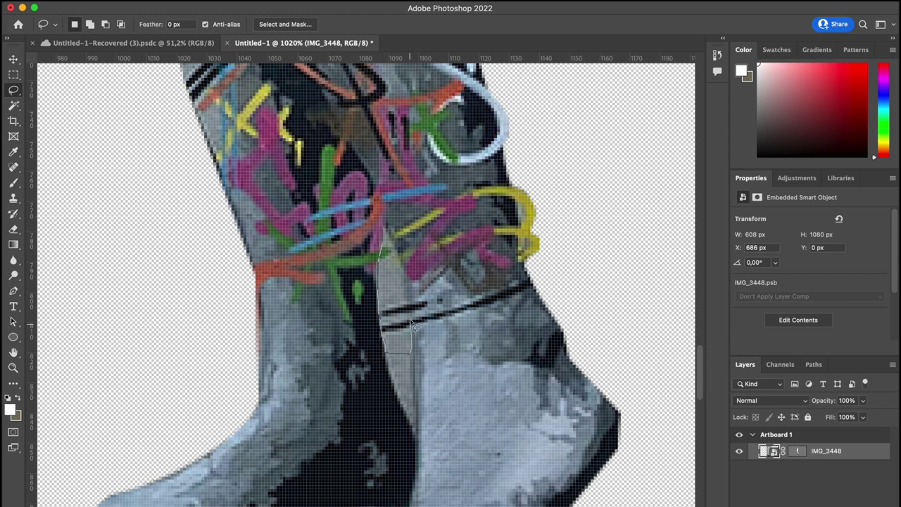
right_click(847, 450)
click(729, 450)
key(BackSpace)
scroll(399, 451, up, 5)
drag(426, 261, 431, 417)
key(BackSpace)
scroll(437, 249, down, 10)
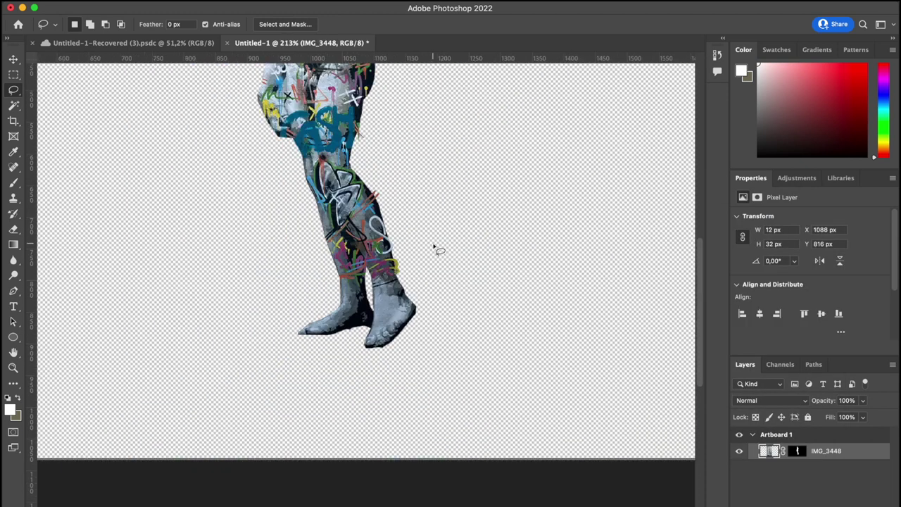
mouse_move(375, 314)
mouse_down()
mouse_move(364, 369)
mouse_move(376, 315)
mouse_up()
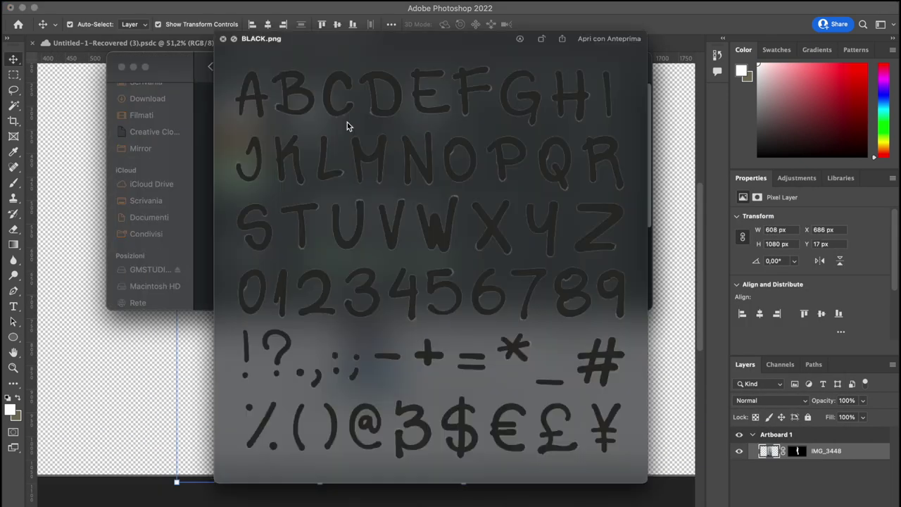
Step: Place COLORED.png from the graffiti folder on the artboard over the figure
key(space)
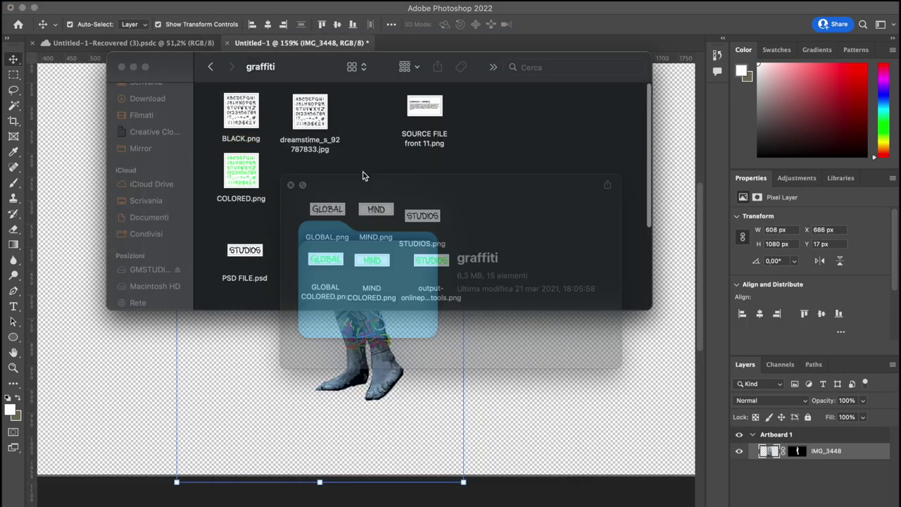
click(366, 220)
key(space)
key(space)
click(241, 171)
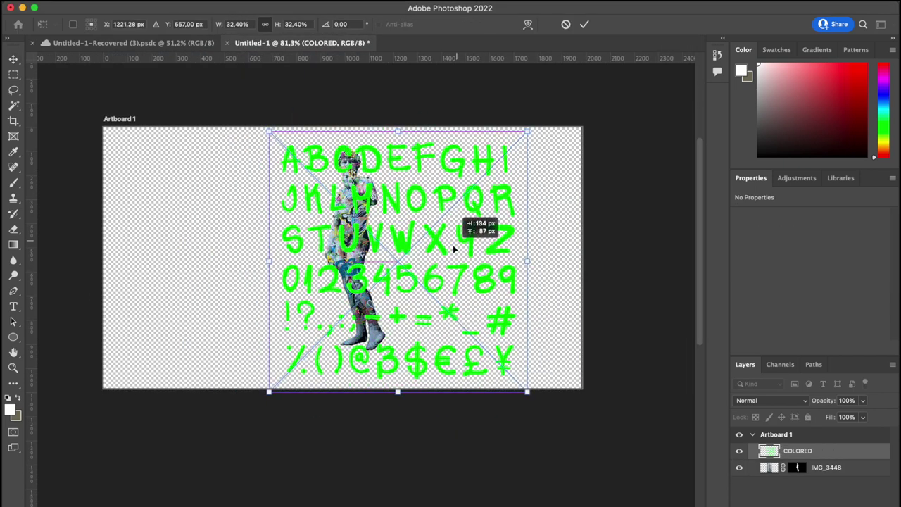
key(Return)
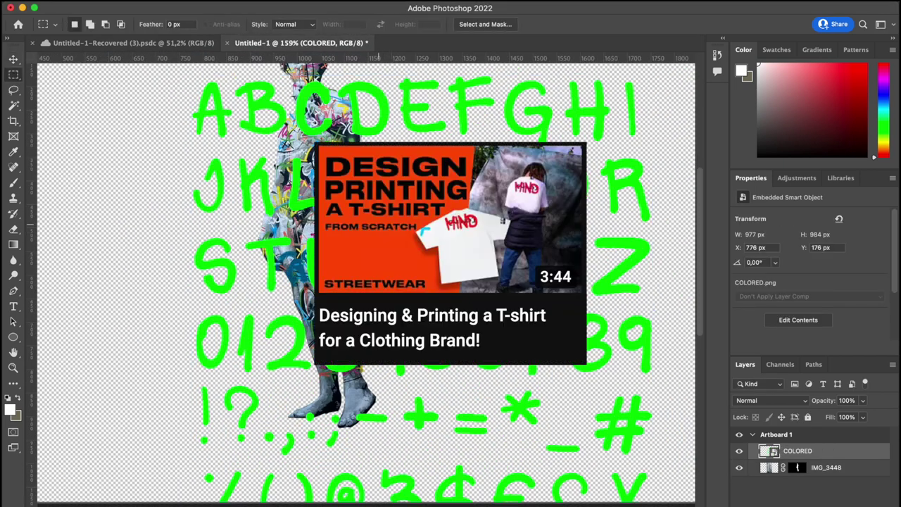
Step: Rasterize the COLORED layer and paste a copy of its letter M as a separate layer
right_click(834, 456)
click(744, 490)
key(super+v)
scroll(451, 253, down, 2)
scroll(451, 253, right, 2)
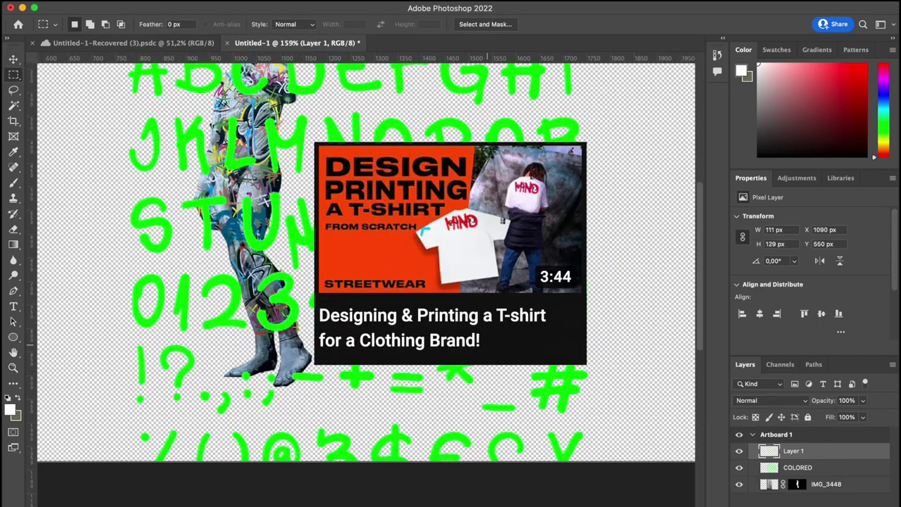
Step: Copy the letter I from the COLORED layer and paste it as its own layer
scroll(451, 253, up, 3)
drag(546, 106, 592, 180)
key(super+c)
key(Return)
key(super+c)
key(Return)
click(797, 467)
key(super+c)
key(super+v)
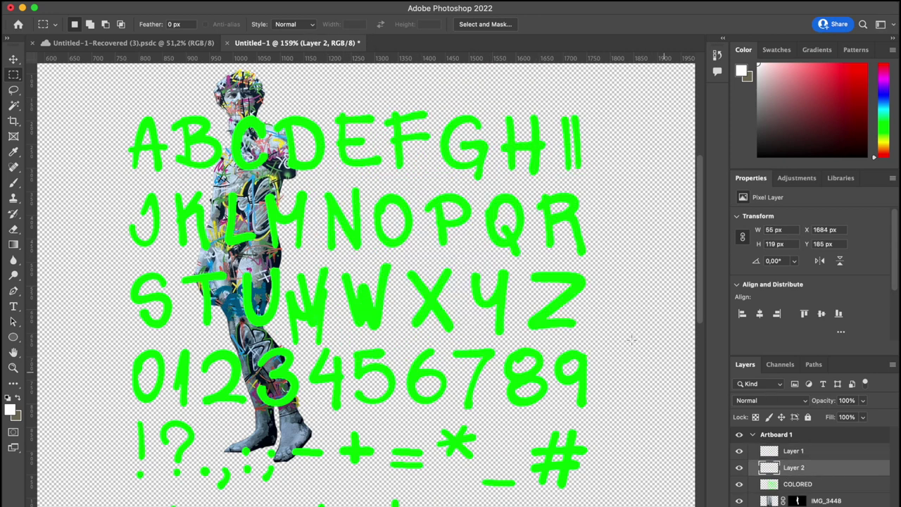
Step: Copy the letters N and D onto their own layers and delete the COLORED alphabet layer
drag(319, 188, 367, 255)
click(786, 488)
key(super+j)
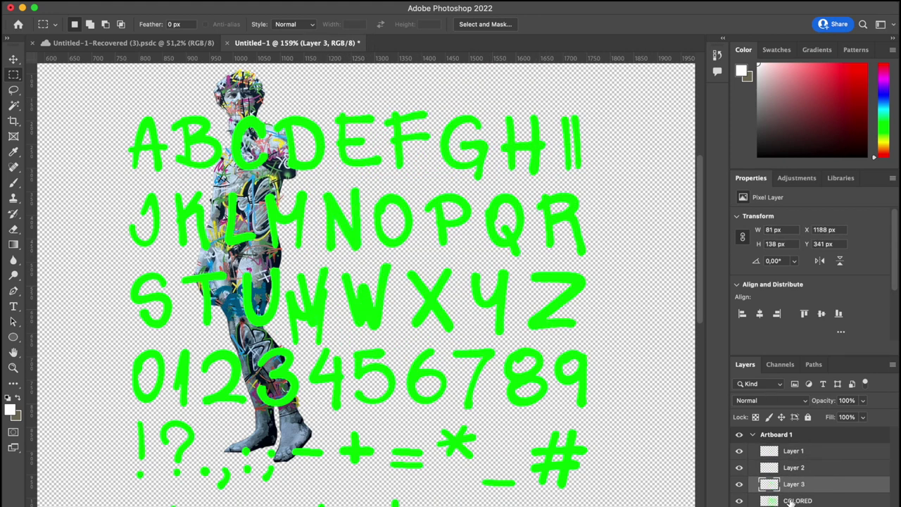
click(790, 500)
drag(274, 119, 330, 179)
key(super+j)
key(Delete)
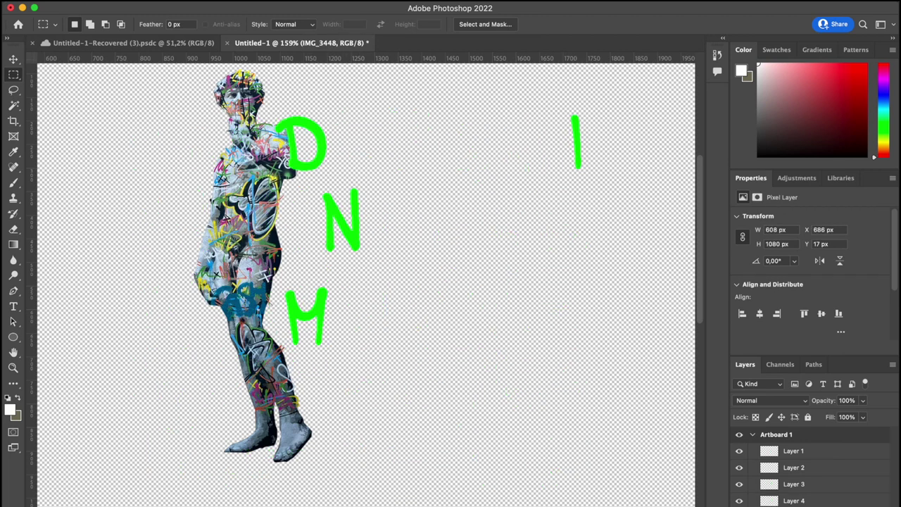
Step: Move the letter M to the upper left of the figure, enlarge and tilt it, and delete the figure layer
click(19, 59)
drag(323, 311, 119, 148)
drag(126, 153, 201, 158)
drag(204, 230, 214, 220)
key(Return)
click(236, 218)
key(Delete)
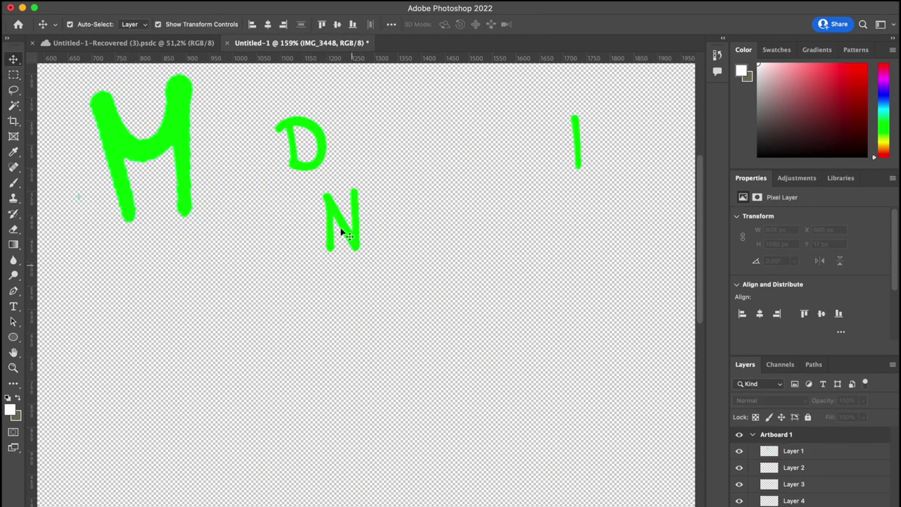
Step: Undo the letter M's enlargement and tilt, then enlarge all four letter layers together to about 155%
key(super+z)
key(super+z)
key(super+z)
click(580, 153)
click(227, 219)
key(Delete)
scroll(580, 304, down, 3)
drag(598, 299, 89, 169)
drag(403, 266, 399, 324)
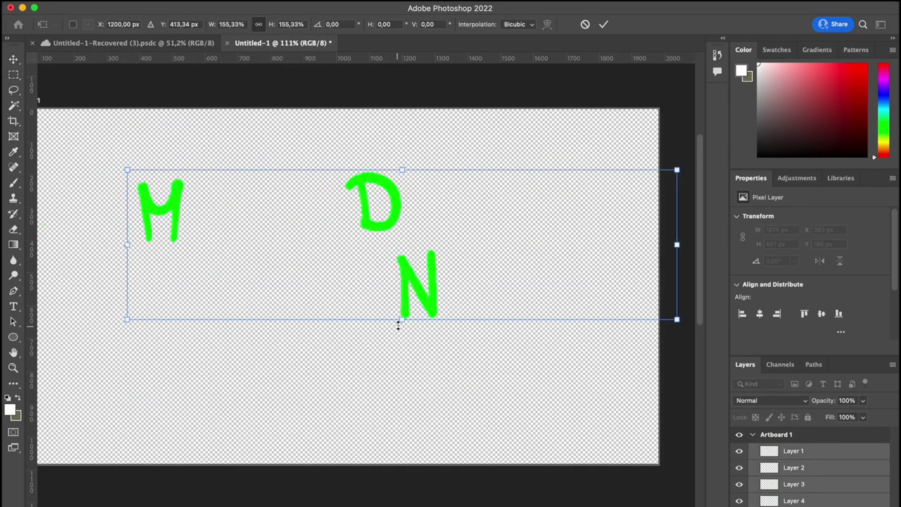
key(Return)
Step: Move the letters I, N and D beside the M so they spell MIND in one row
click(670, 211)
drag(662, 208, 195, 216)
key(Return)
drag(434, 305, 260, 229)
drag(372, 227, 303, 230)
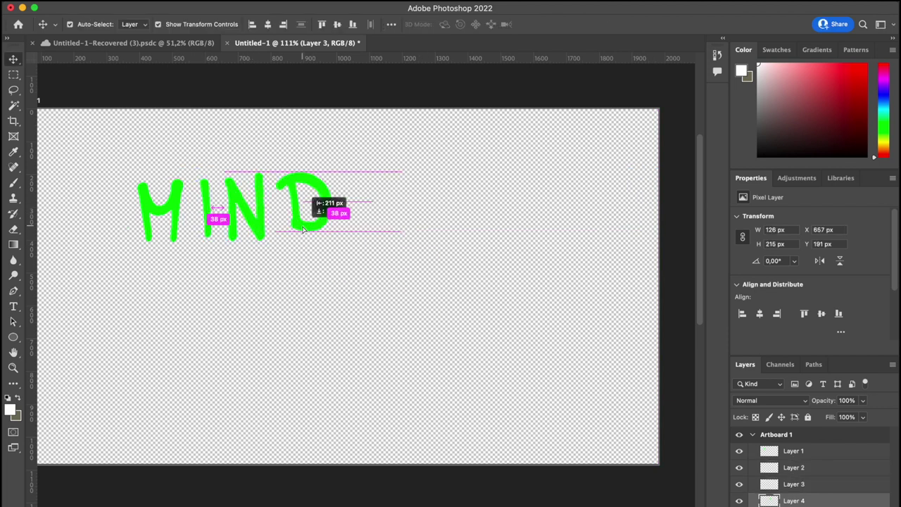
Step: Enlarge the whole MIND word across the upper artboard and bring the figure layer in front of the letters
drag(381, 279, 106, 155)
drag(230, 243, 230, 300)
drag(240, 243, 345, 223)
key(Return)
click(472, 408)
drag(810, 506, 810, 444)
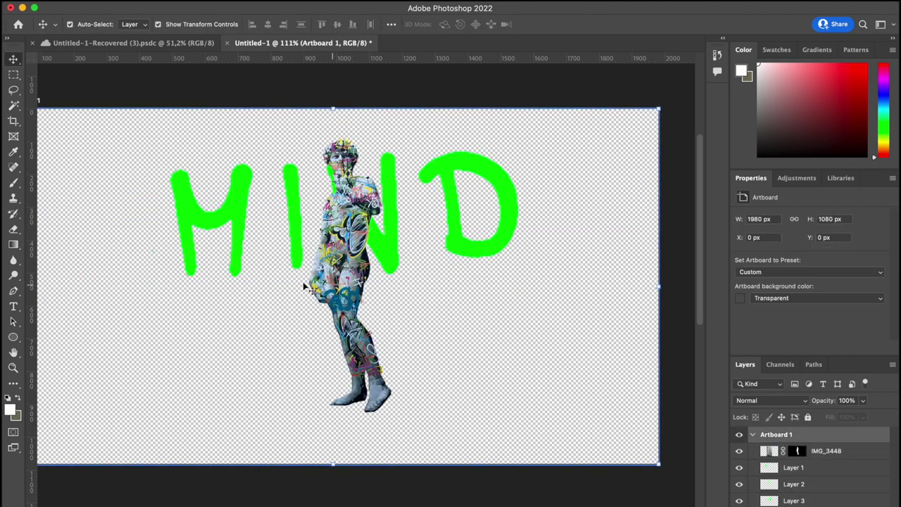
Step: Select the four MIND letters together and scale them down behind the figure's upper body
click(236, 246)
shift+click(296, 250)
shift+click(388, 252)
shift+click(458, 243)
drag(335, 280, 335, 231)
key(Return)
click(430, 310)
Step: Tilt the letter M counter-clockwise and move it lower to start an arc around the figure
scroll(295, 180, up, 5)
click(270, 199)
drag(303, 202, 302, 176)
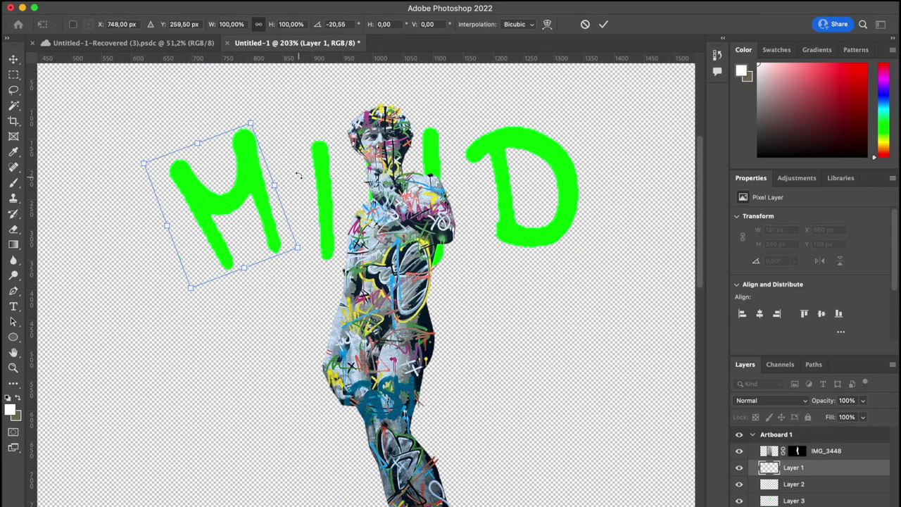
drag(229, 204, 253, 250)
mouse_move(331, 220)
mouse_down()
mouse_move(320, 173)
mouse_move(310, 211)
mouse_move(357, 188)
mouse_move(336, 229)
mouse_up()
key(Return)
Step: Tilt and position the letters I, N and D so the word arches around the figure's shoulders
click(324, 209)
key(Return)
click(435, 149)
drag(465, 181, 469, 209)
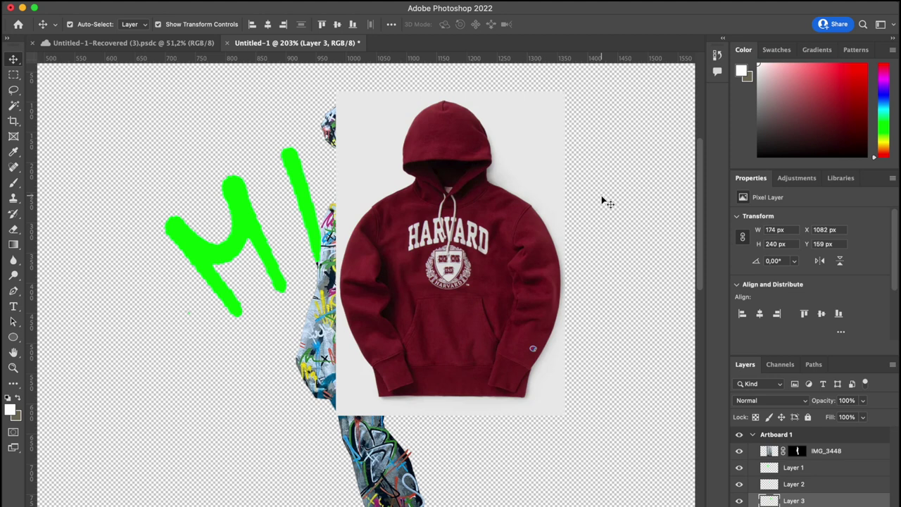
key(super+t)
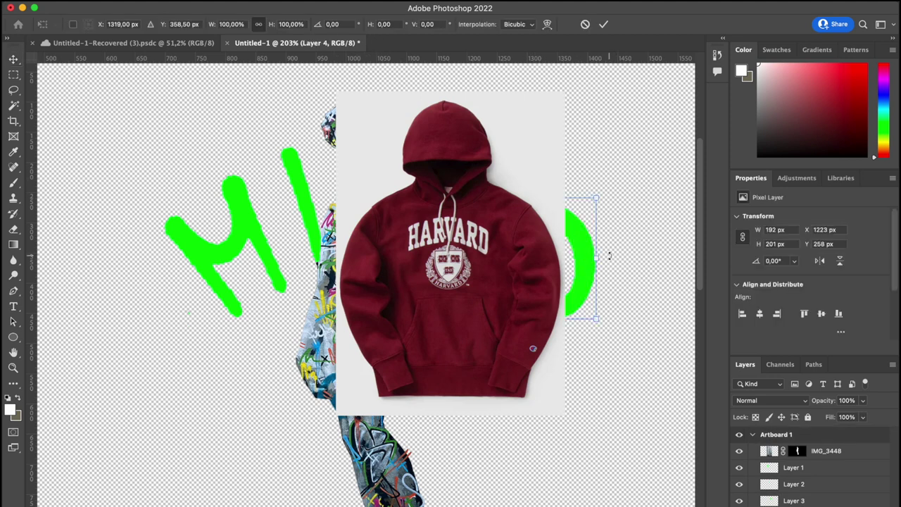
drag(610, 255, 625, 279)
key(Return)
Step: Nudge the letter D slightly to even out the MIND arc
click(633, 370)
scroll(634, 370, down, 5)
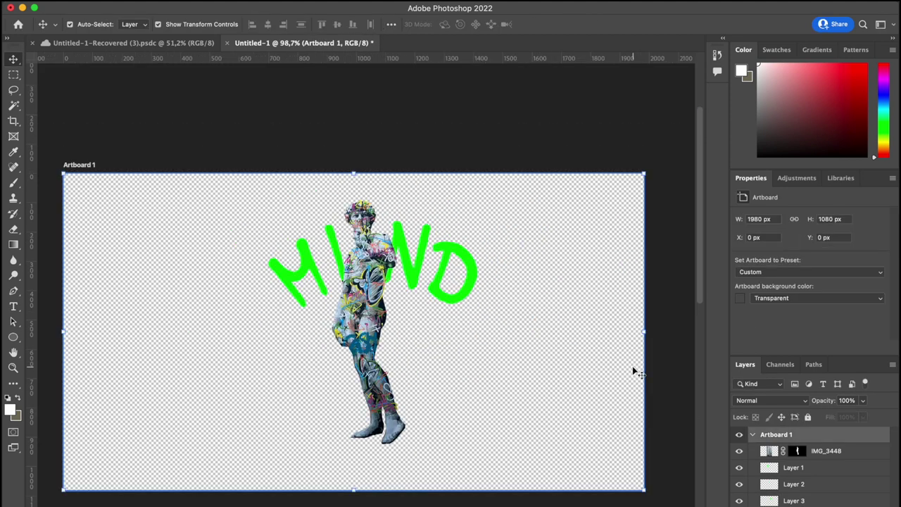
scroll(634, 371, up, 4)
drag(517, 291, 515, 286)
shift+click(261, 227)
shift+click(314, 217)
click(447, 407)
Step: Try recolouring the letter M with a Hue/Saturation shift and undo the colour change
click(261, 227)
key(super+u)
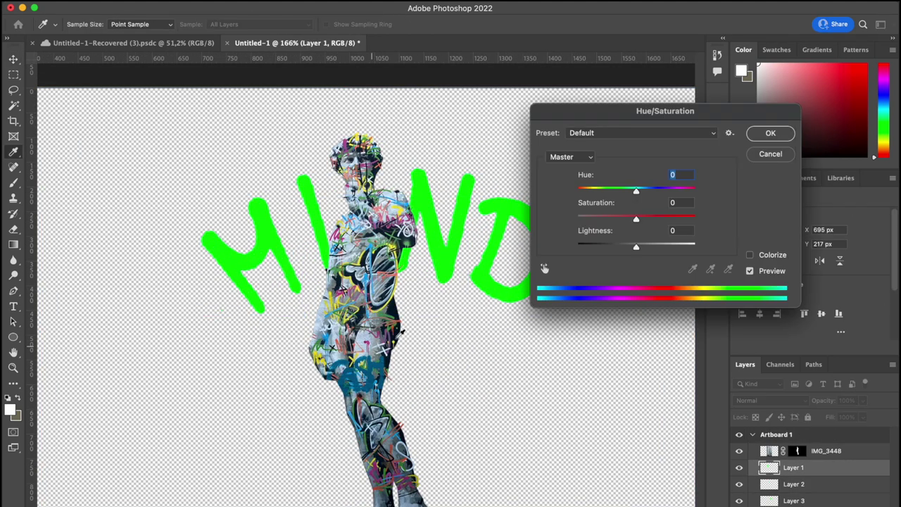
drag(636, 191, 678, 203)
key(Return)
click(506, 356)
click(313, 217)
key(super+u)
click(772, 155)
key(super+z)
Step: Select the four letter layers together and convert them into one smart object
shift+click(821, 503)
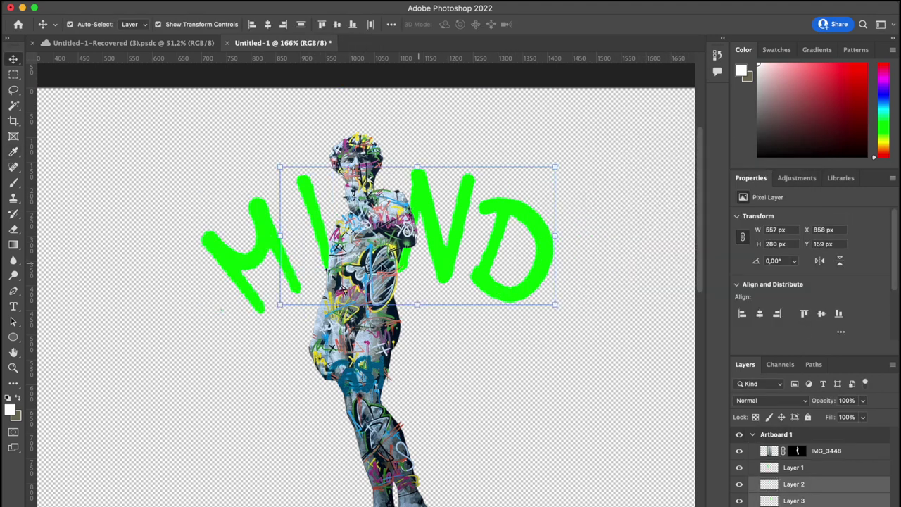
shift+click(821, 469)
right_click(822, 469)
click(704, 205)
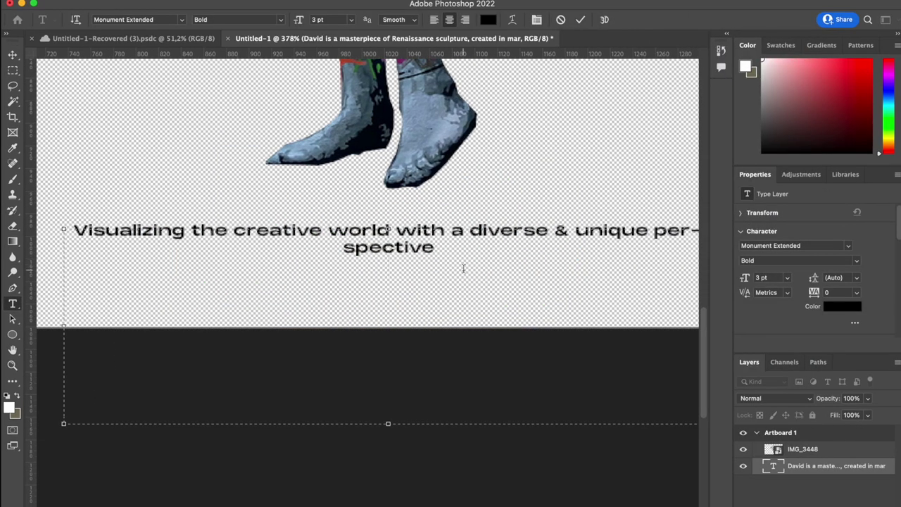
Step: Widen the caption's text box and remove the break in "perspective" so the tagline fits on one line
scroll(463, 269, down, 1)
key(BackSpace)
key(BackSpace)
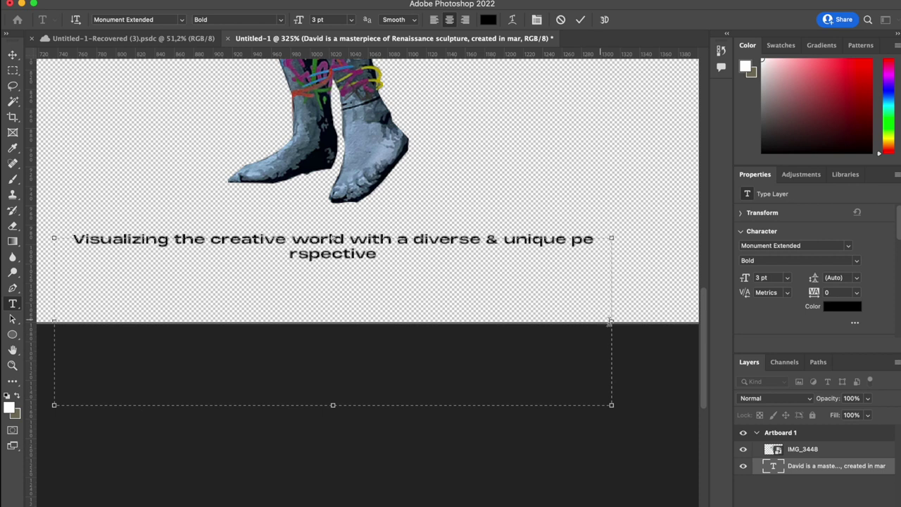
drag(610, 323, 771, 300)
scroll(533, 272, right, 2)
click(543, 252)
key(BackSpace)
scroll(630, 268, down, 1)
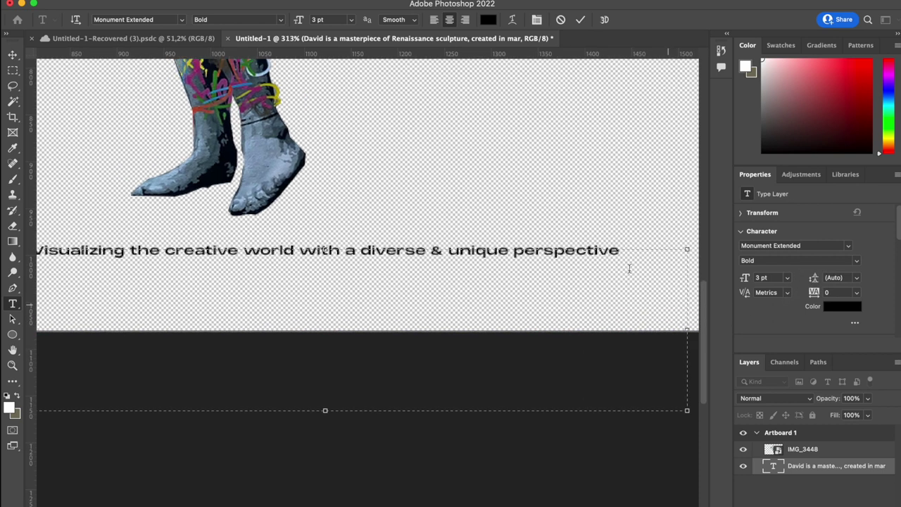
Step: Add a second caption line reading "David Collection (3.0 Version)."
scroll(628, 268, down, 1)
scroll(597, 269, down, 3)
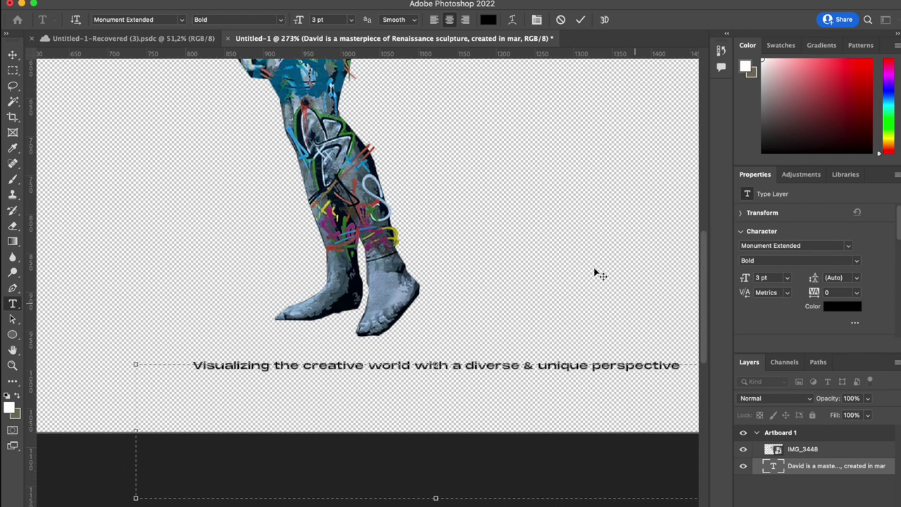
scroll(597, 275, up, 4)
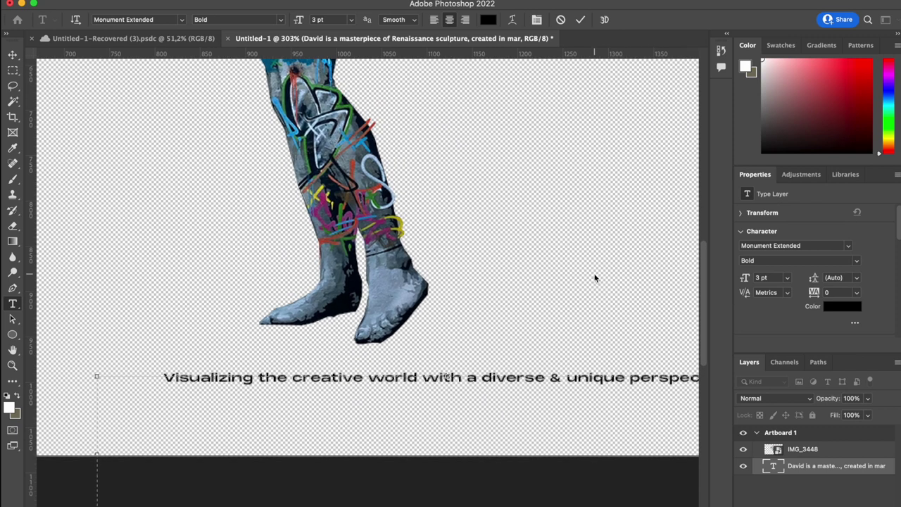
text(d)
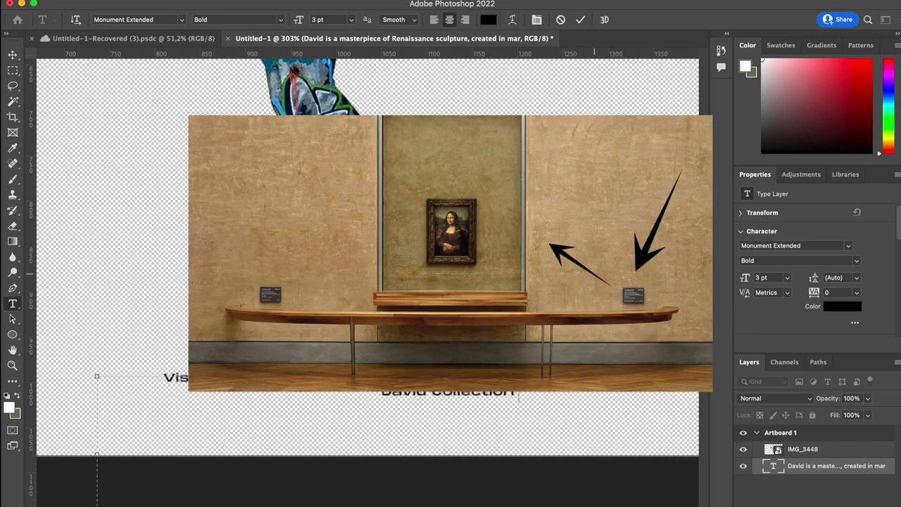
text( Collection (contem)
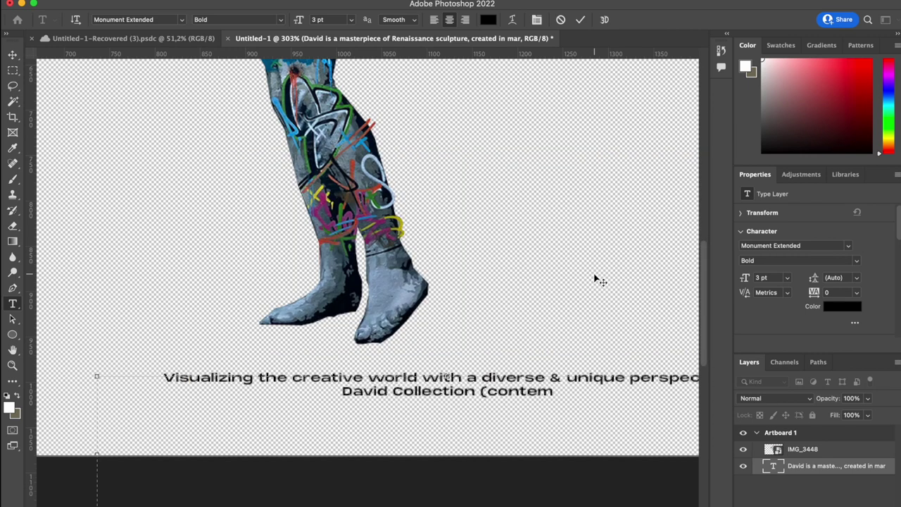
key(BackSpace)
key(BackSpace)
key(BackSpace)
key(BackSpace)
key(BackSpace)
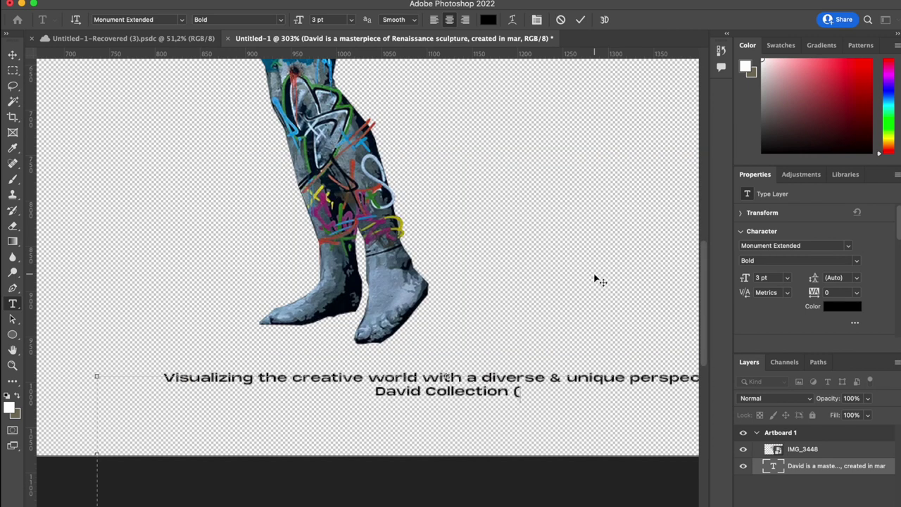
text(2)
key(BackSpace)
text(3.0)
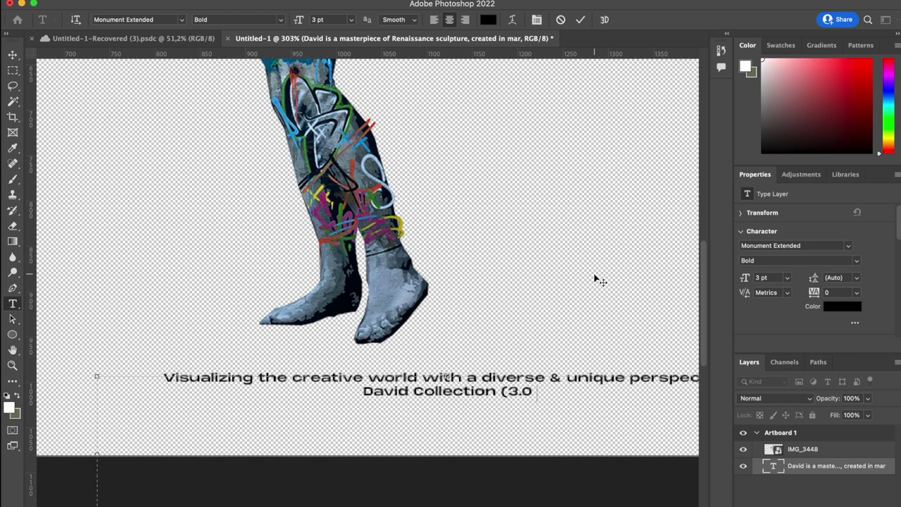
text( Version).)
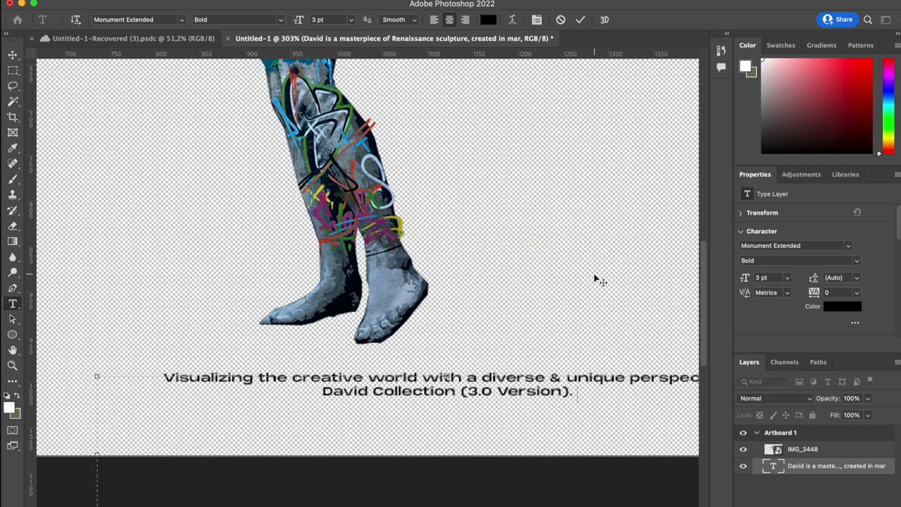
Step: Continue the second caption line with "All rights reserved"
scroll(596, 279, right, 3)
scroll(596, 281, down, 3)
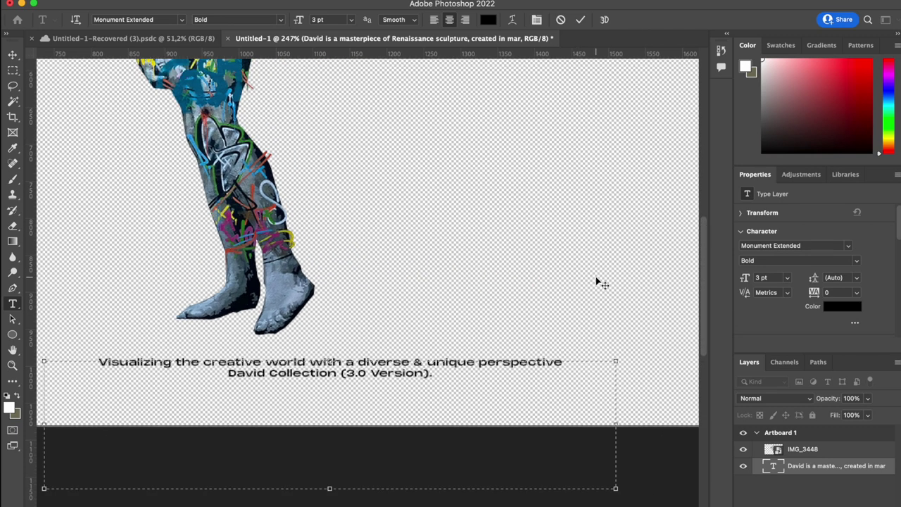
text(All)
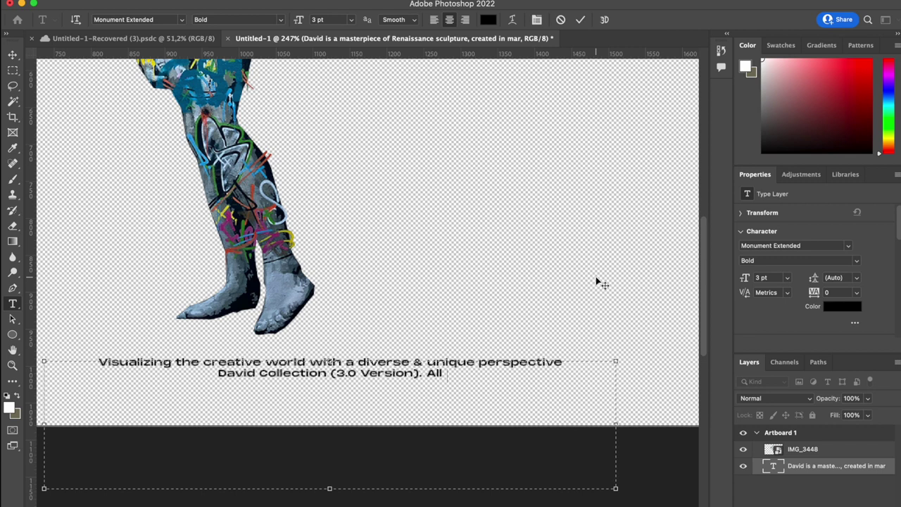
text( rights reserved)
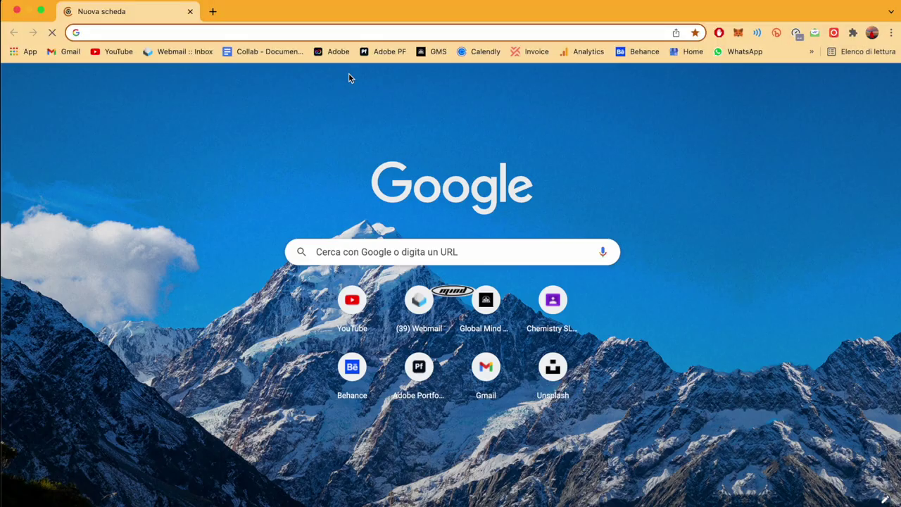
Step: Switch to Google Chrome and search for "stravager" to check the spelling of the Norwegian city
text(stravs)
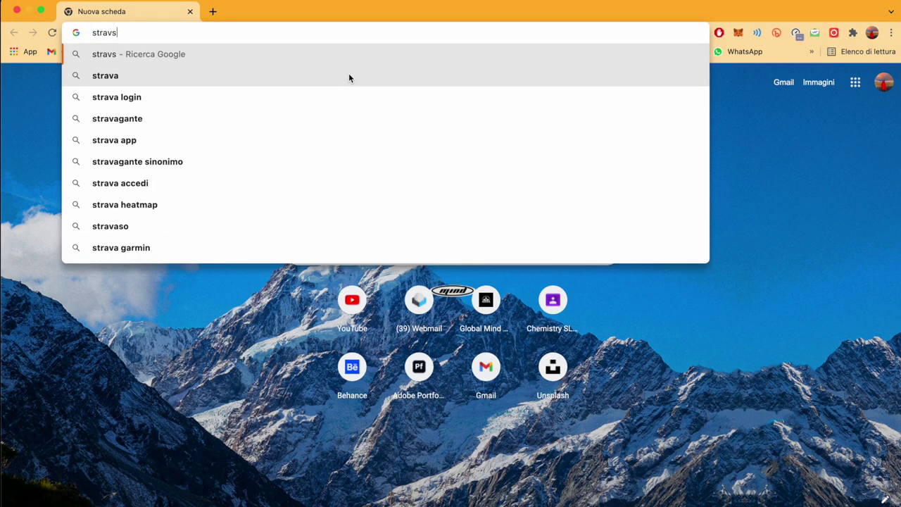
key(BackSpace)
text(ager)
key(Return)
drag(187, 94, 94, 48)
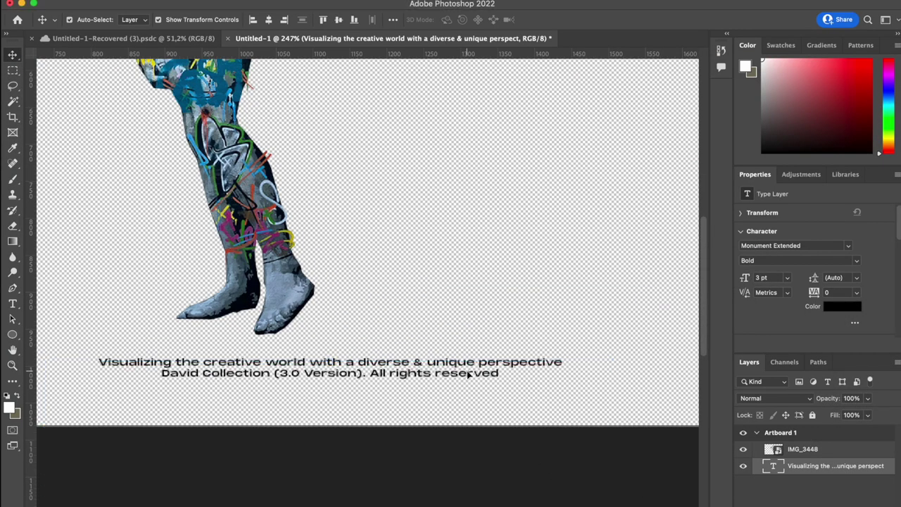
Step: Back in Photoshop, add the caption lines "Stavanger, Norway – Venice, Italy" and "2022" and finish editing the text
key(ctrl+a)
click(334, 398)
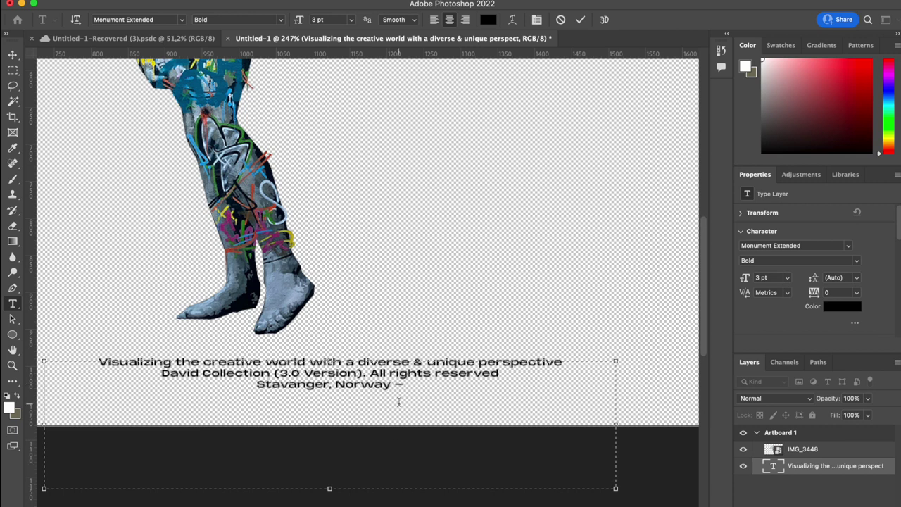
text(Italy)
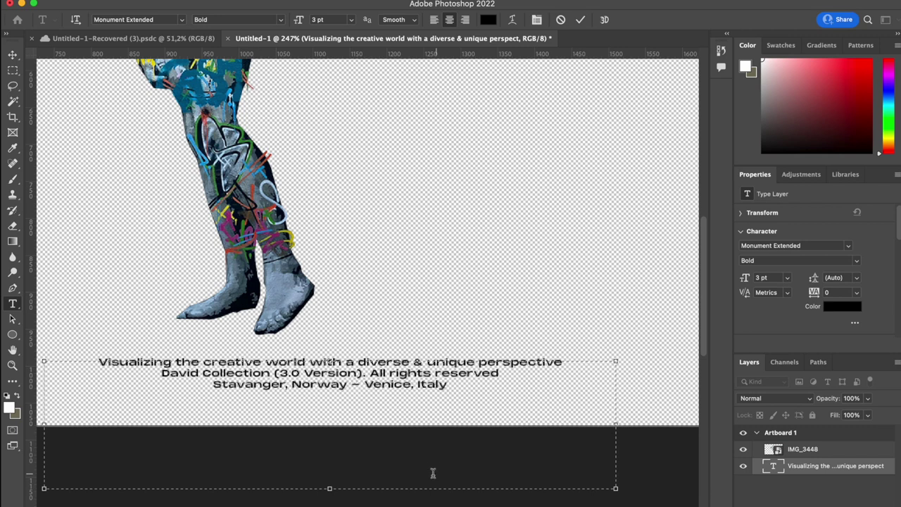
scroll(432, 473, down, 3)
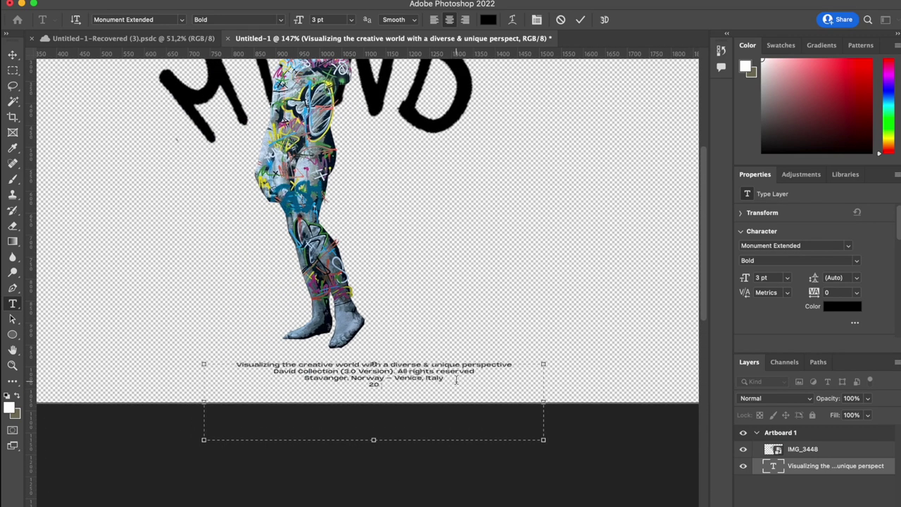
click(12, 54)
click(539, 197)
Step: Move the caption text block up, closer beneath the figure's feet
scroll(446, 346, up, 3)
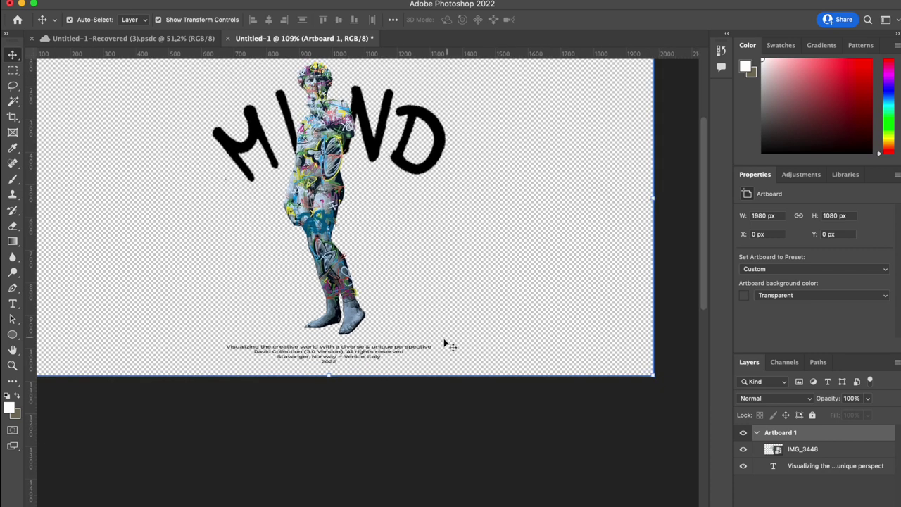
drag(344, 388, 343, 367)
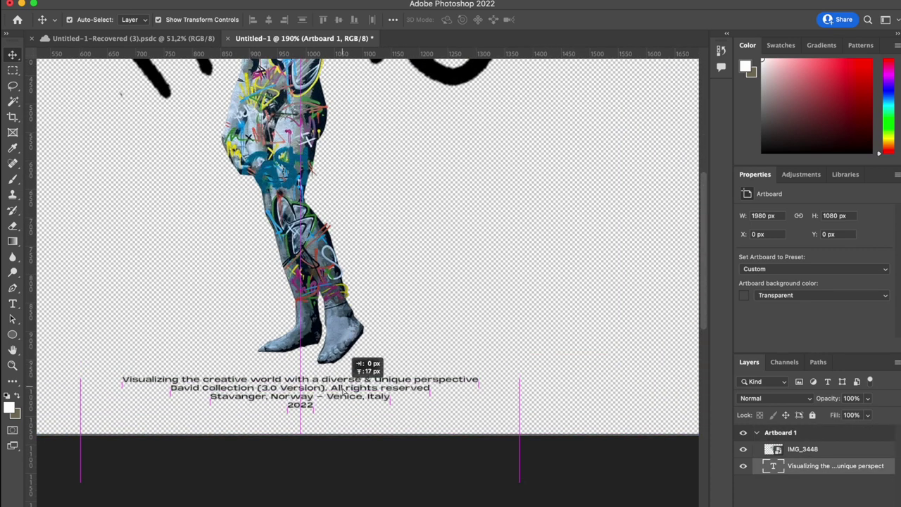
drag(343, 371, 343, 371)
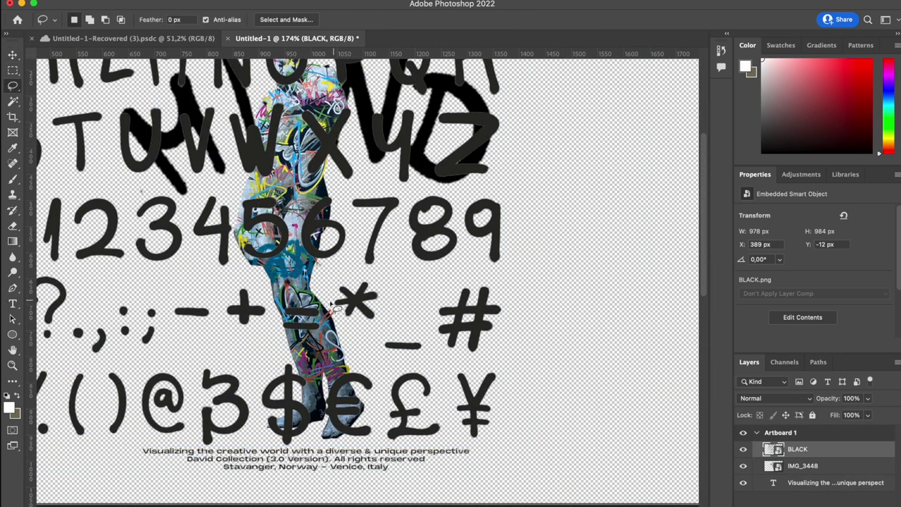
Step: Rasterize the BLACK alphabet layer and arrange copies of its asterisk behind the figure, beside the legs
click(696, 476)
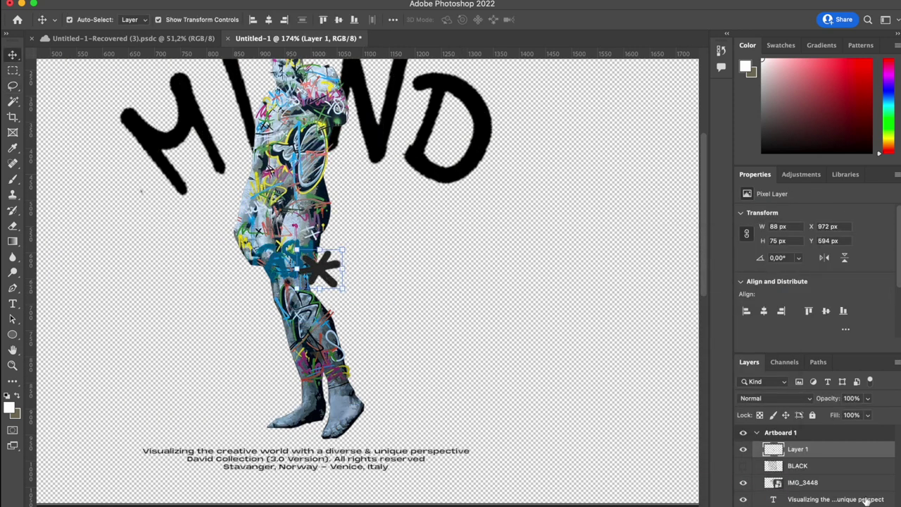
drag(866, 500, 866, 493)
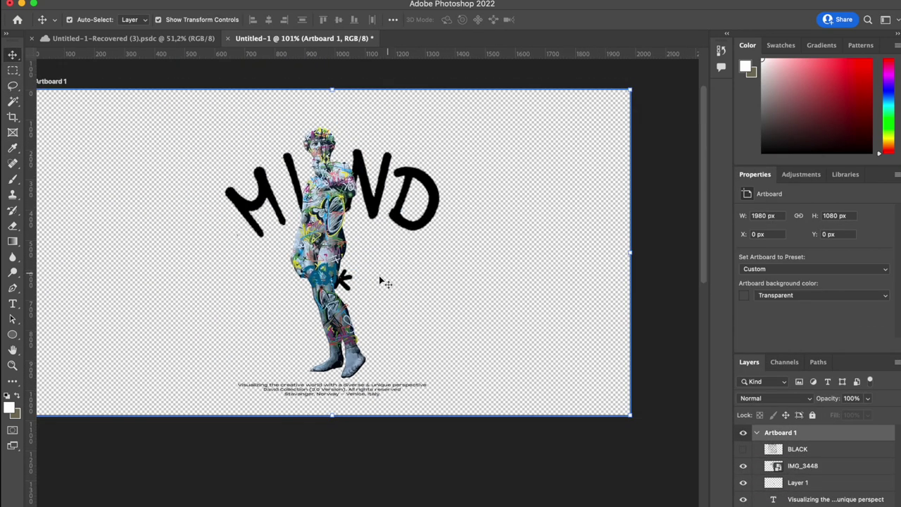
drag(310, 304, 314, 303)
click(371, 293)
Step: Place the BLACK.png alphabet file onto the artboard again
scroll(371, 293, up, 5)
drag(233, 304, 358, 438)
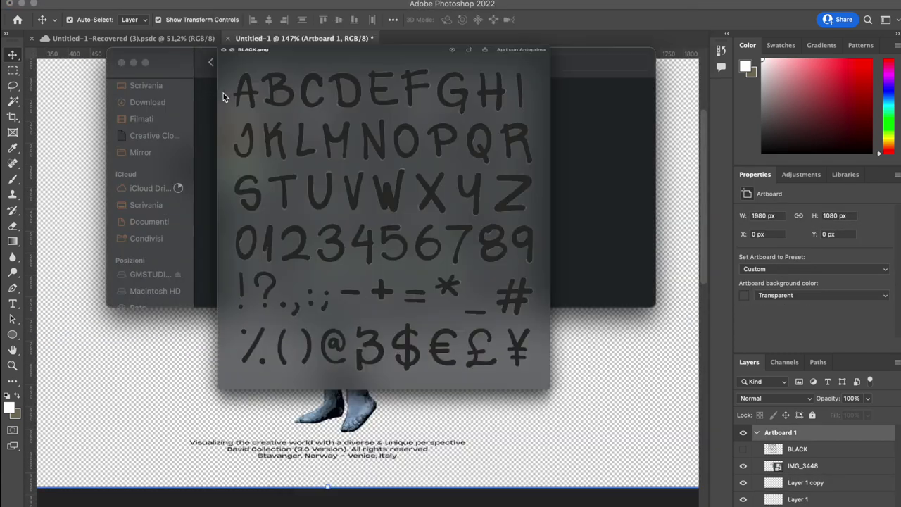
scroll(524, 341, up, 3)
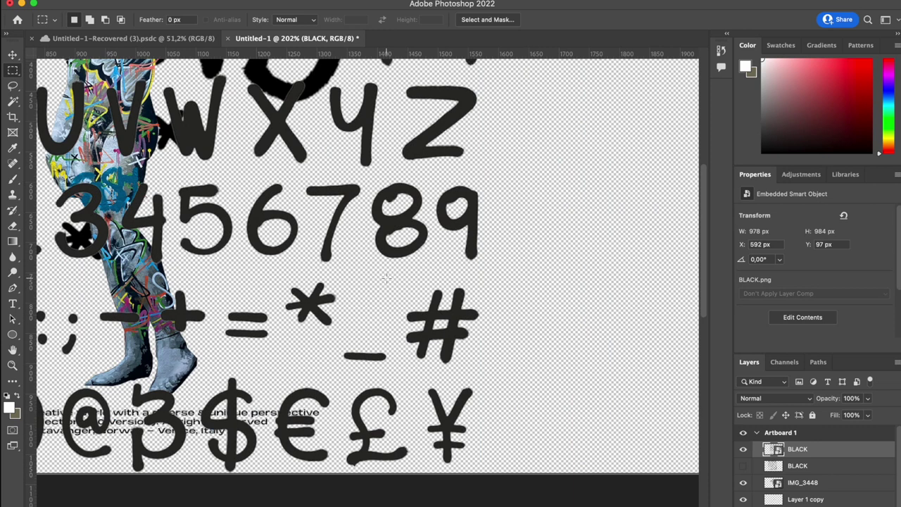
Step: Rasterize the newly placed BLACK alphabet layer, cut out its # symbol and hide the layer
right_click(801, 449)
click(701, 497)
key(super+x)
click(743, 452)
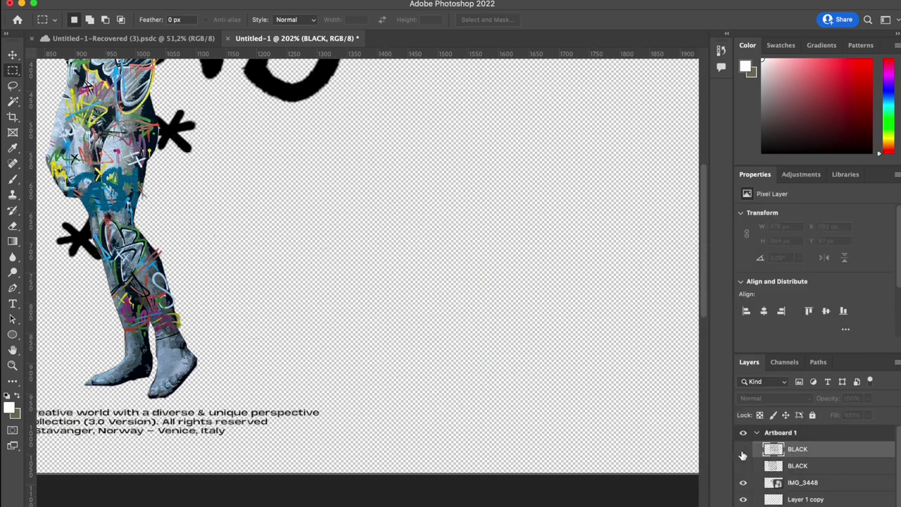
Step: Stack the # symbol behind the figure, scale it to about 70%, place it beside the foot and darken it to black
drag(787, 453, 788, 506)
click(481, 418)
scroll(481, 418, left, 3)
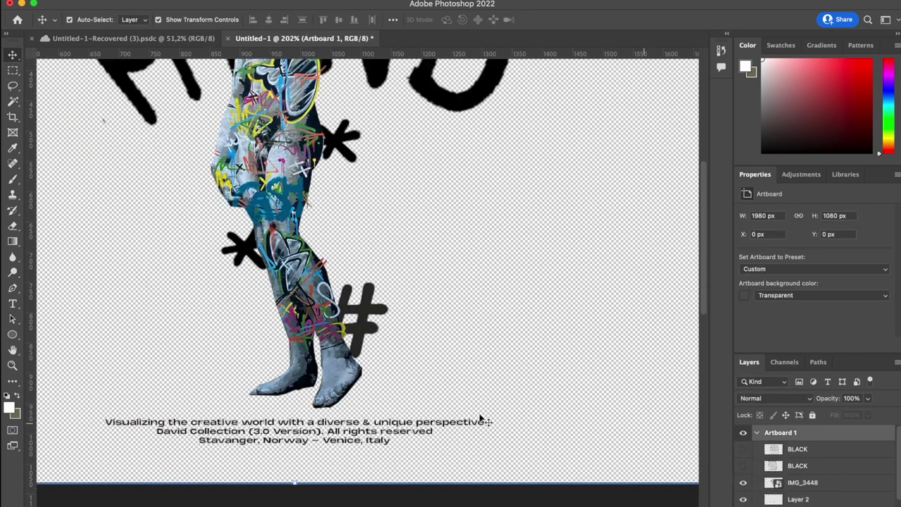
scroll(423, 334, up, 2)
click(420, 329)
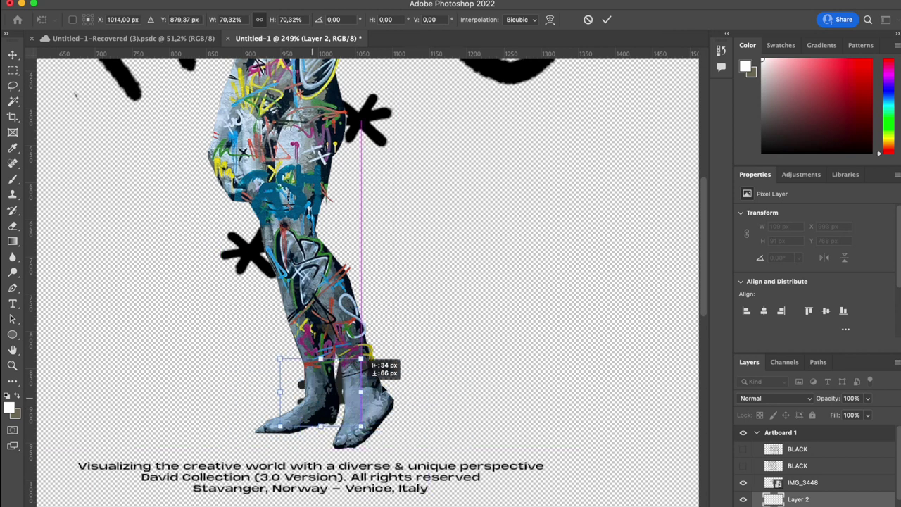
key(ctrl+u)
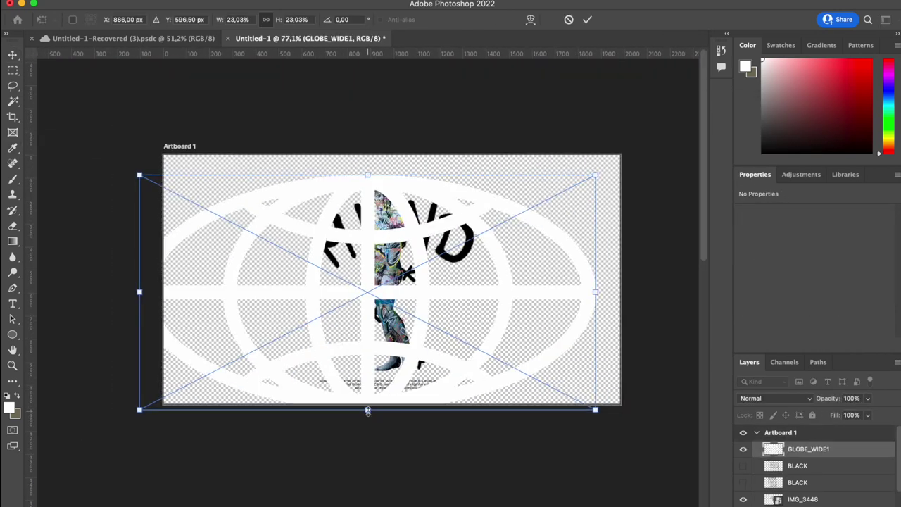
Step: Scale the placed GLOBE_WIDE1 graphic down to about 2% and invert its colour to black
drag(598, 411, 476, 332)
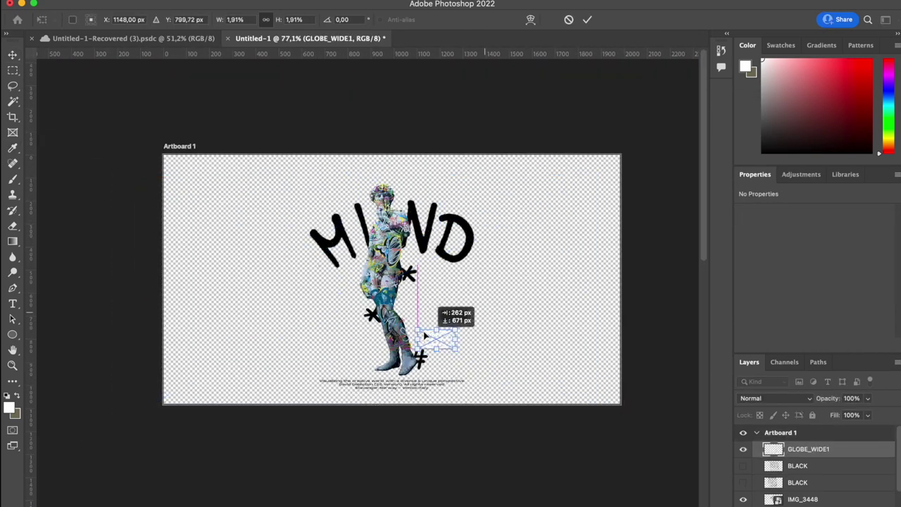
key(Return)
key(ctrl+i)
scroll(572, 340, up, 4)
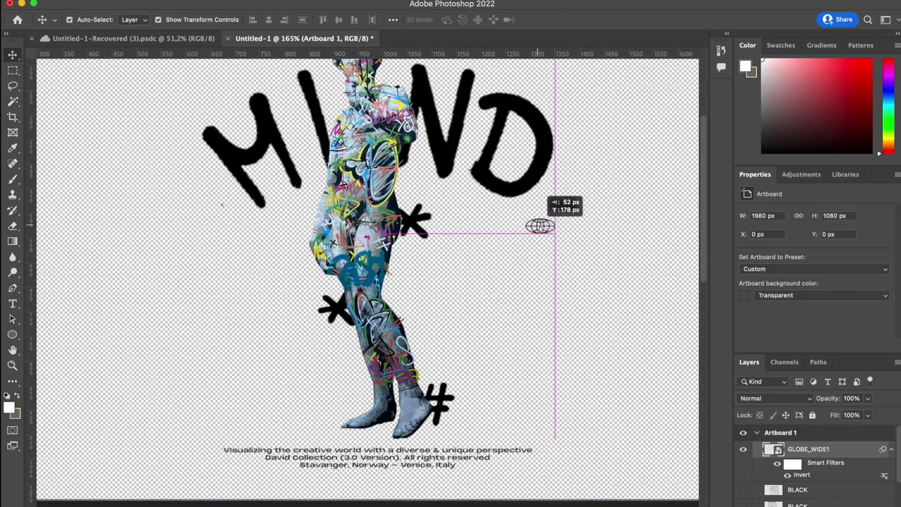
Step: Centre the small globe icon beneath the caption and nudge it about 8 px closer to the last line
drag(540, 226, 379, 467)
click(485, 200)
click(408, 433)
click(426, 339)
scroll(426, 339, down, 5)
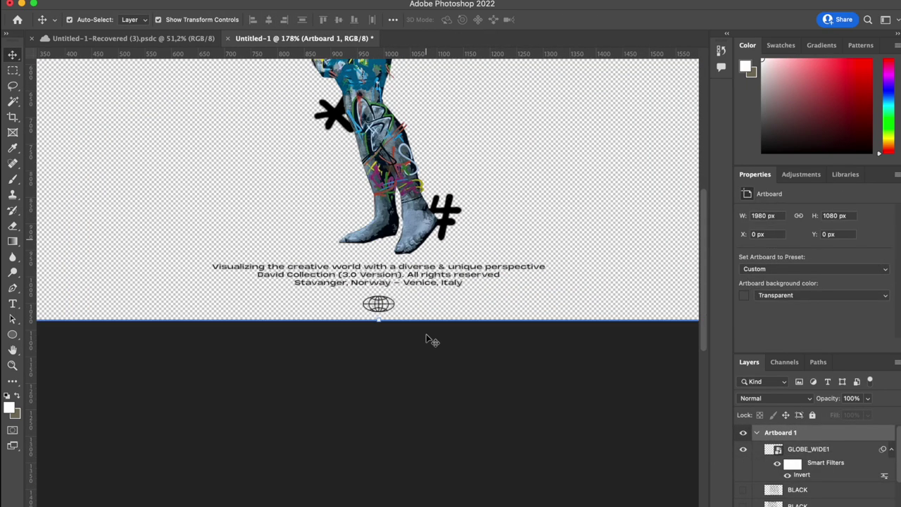
scroll(426, 339, up, 5)
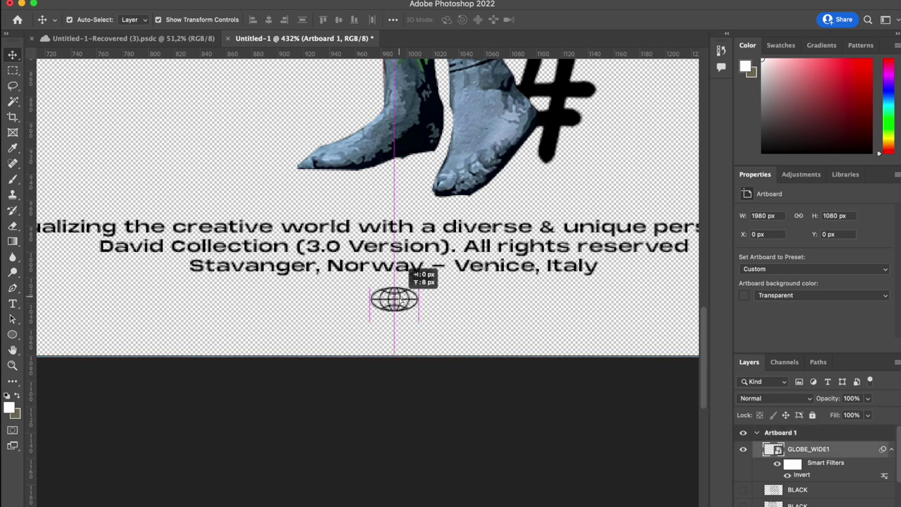
drag(400, 300, 400, 299)
click(487, 299)
scroll(488, 299, down, 6)
Step: Convert the graphic's layers into one smart object and scale a copy down over the second T-shirt on Artboard 2
click(329, 185)
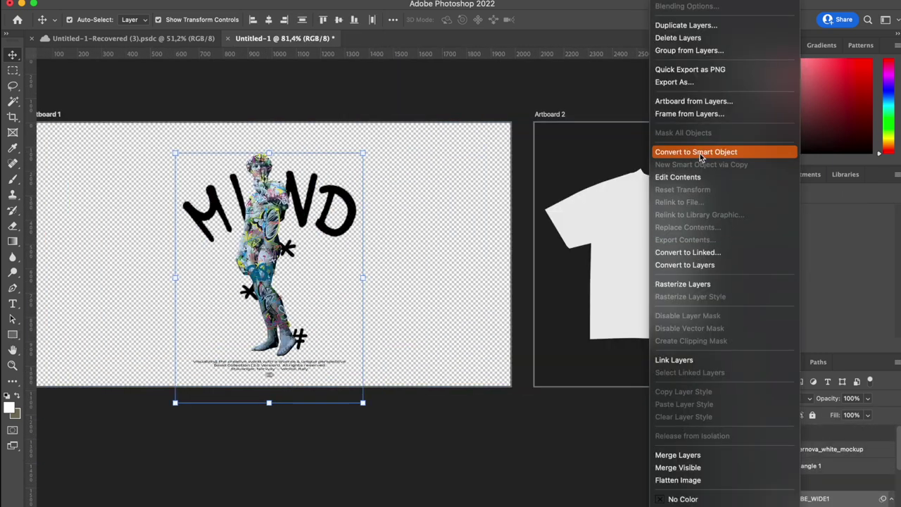
click(701, 152)
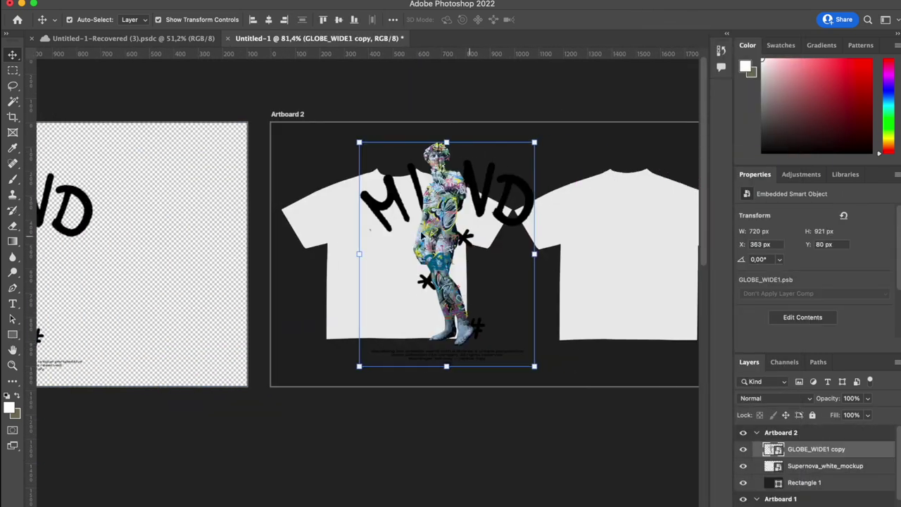
drag(533, 249, 236, 238)
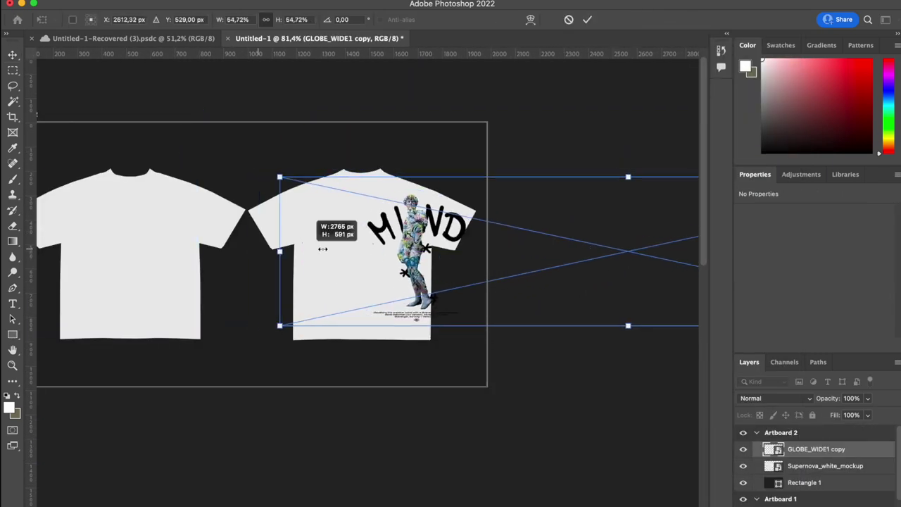